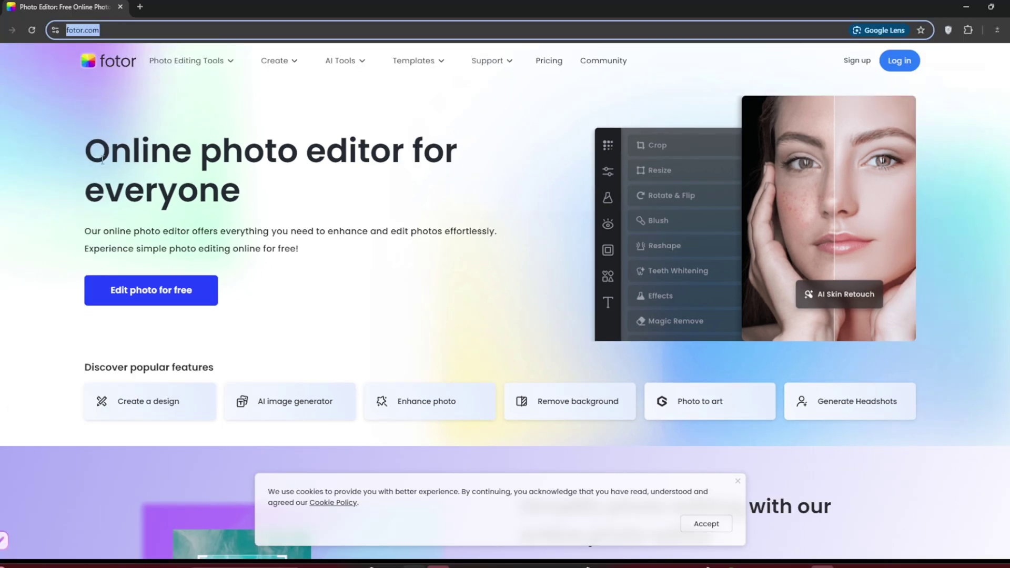
- Highlight the headline and intro text, then scroll the homepage down to the FAQ and 'People love Fotor' reviews
drag(103, 158, 492, 256)
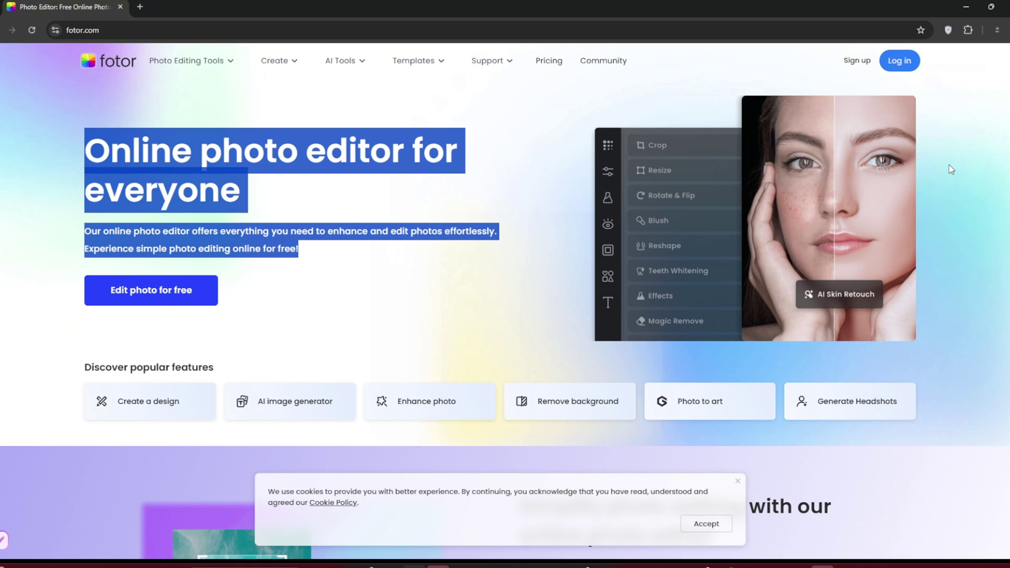
scroll(951, 169, down, 4)
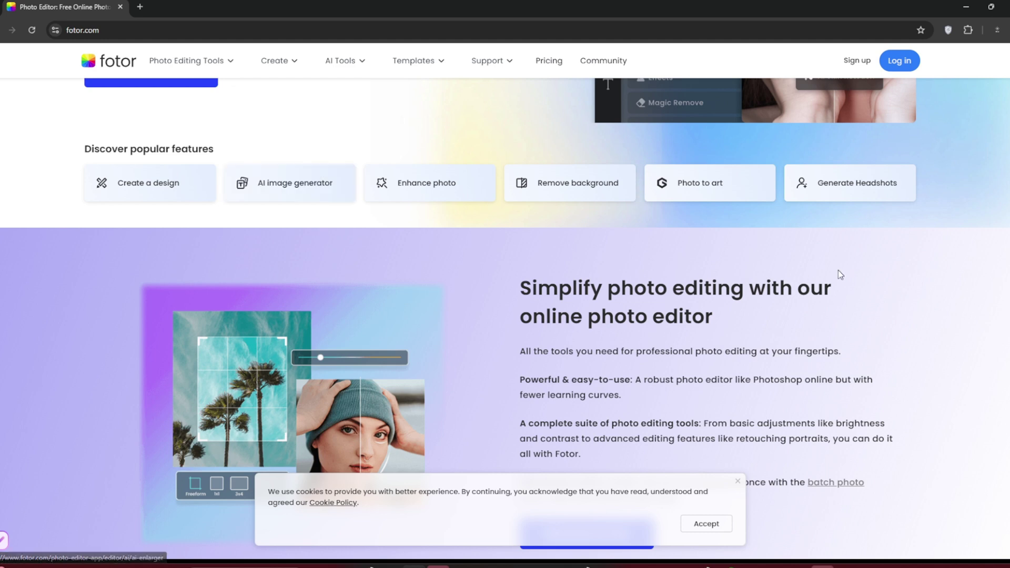
scroll(894, 238, down, 3)
scroll(893, 239, down, 4)
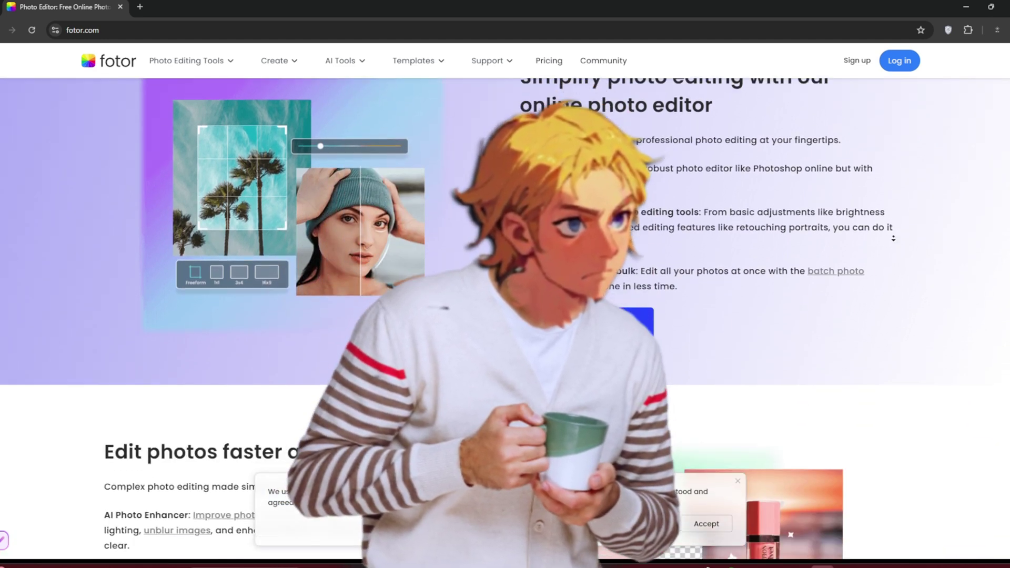
scroll(894, 238, down, 10)
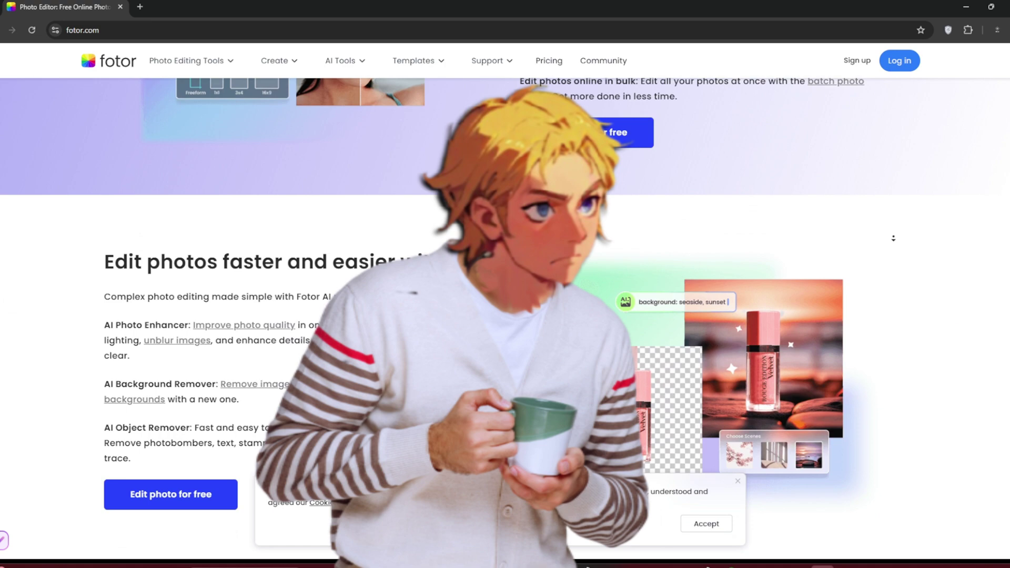
scroll(895, 240, down, 16)
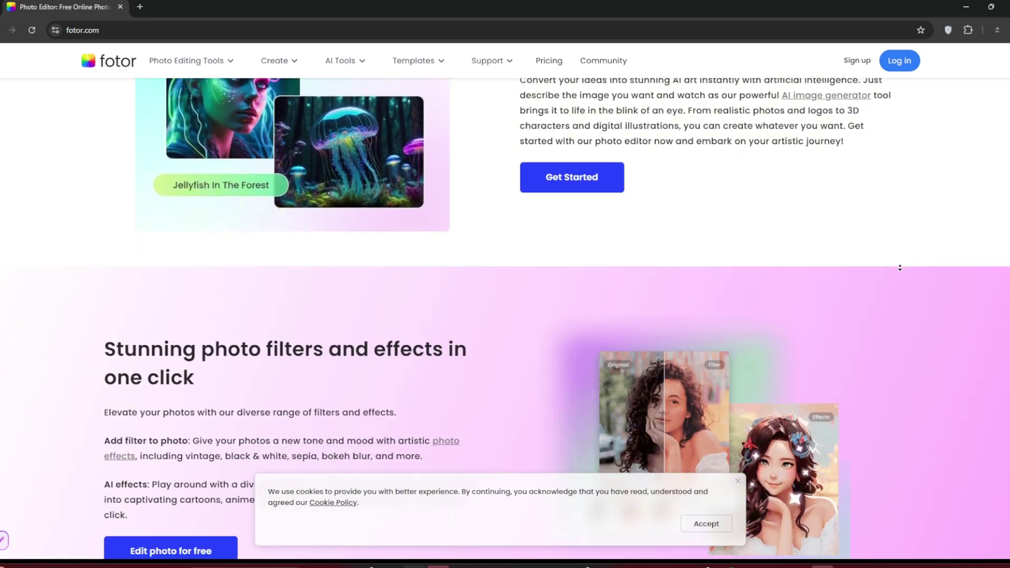
scroll(900, 257, down, 15)
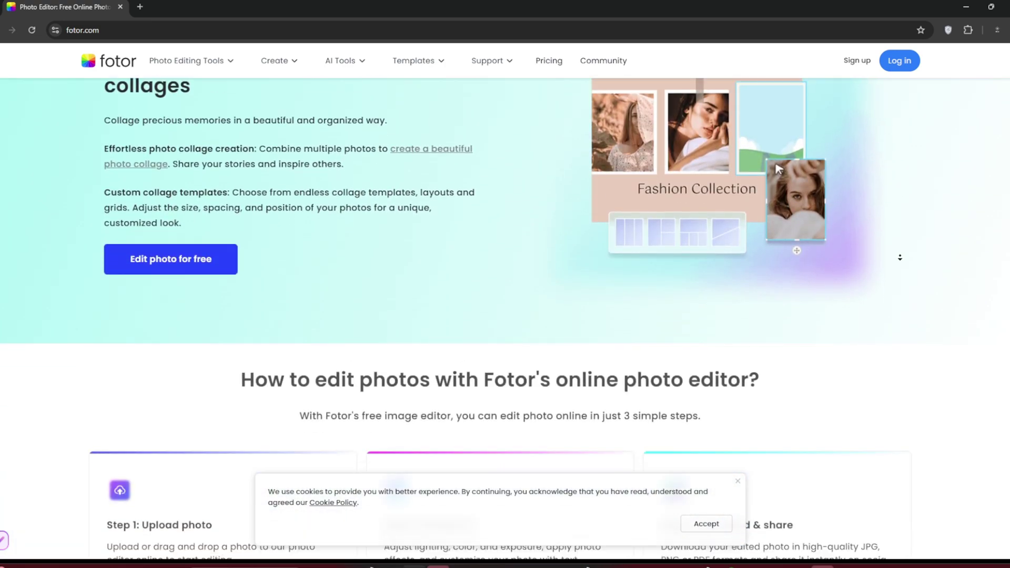
scroll(900, 257, down, 15)
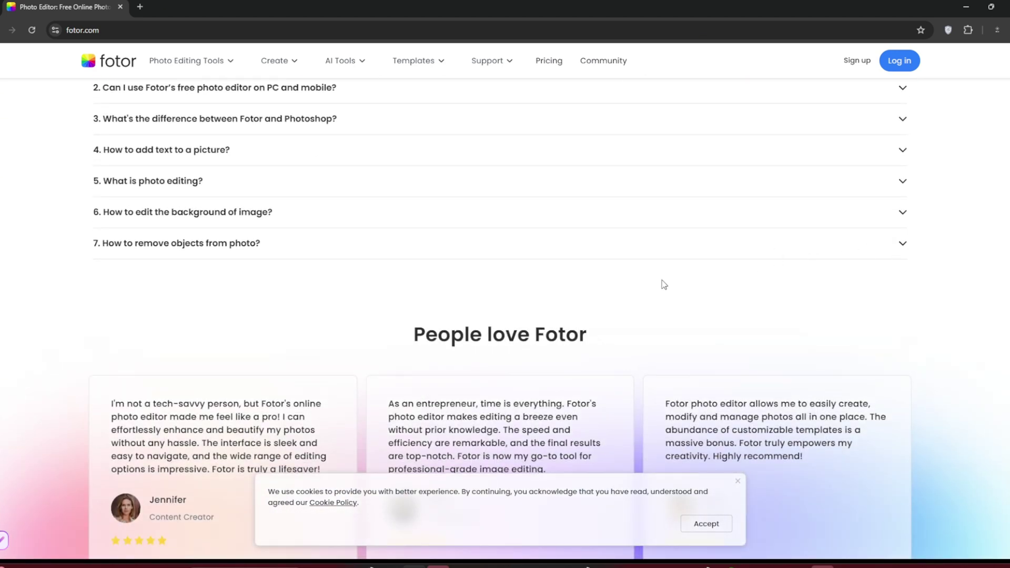
mouse_move(347, 67)
- Sign in to Fotor with a Google account and scroll down the dashboard
click(902, 61)
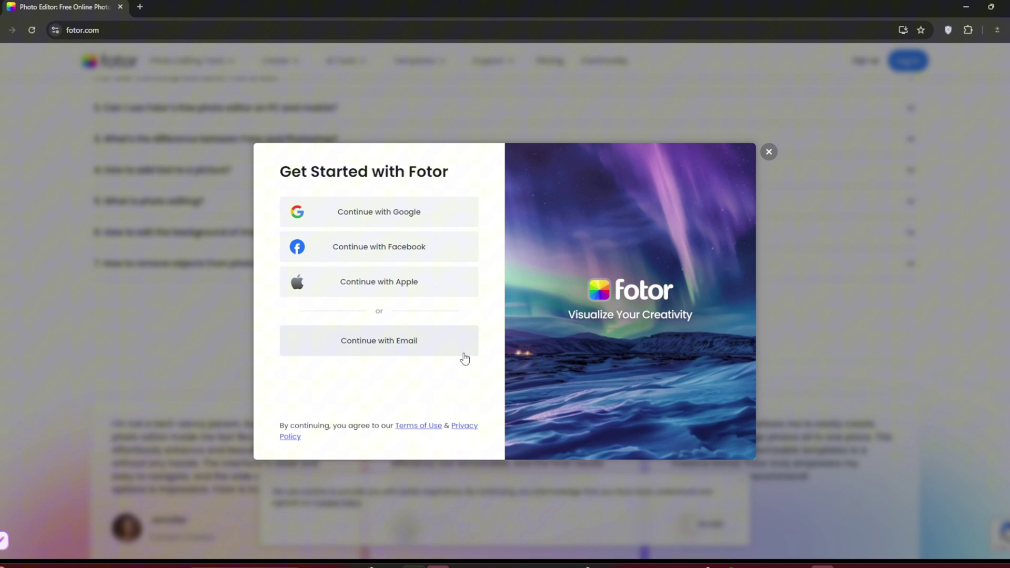
click(345, 210)
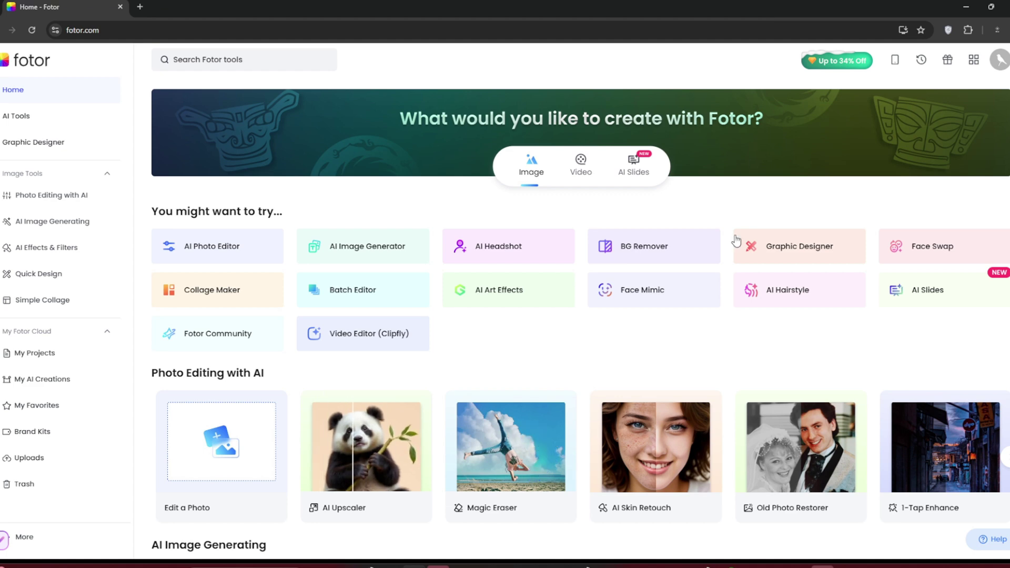
scroll(738, 235, down, 3)
scroll(692, 304, down, 4)
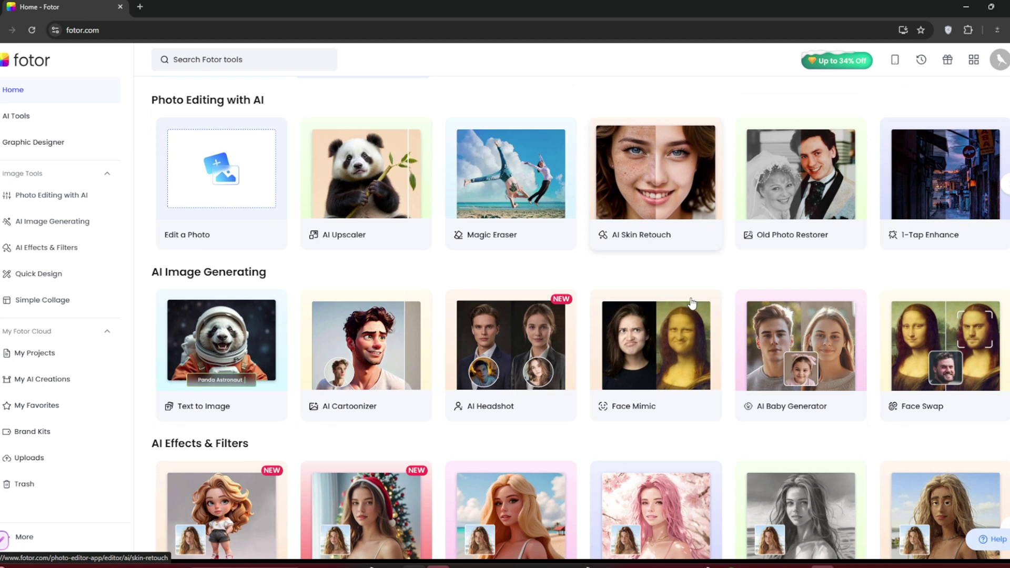
scroll(692, 304, down, 4)
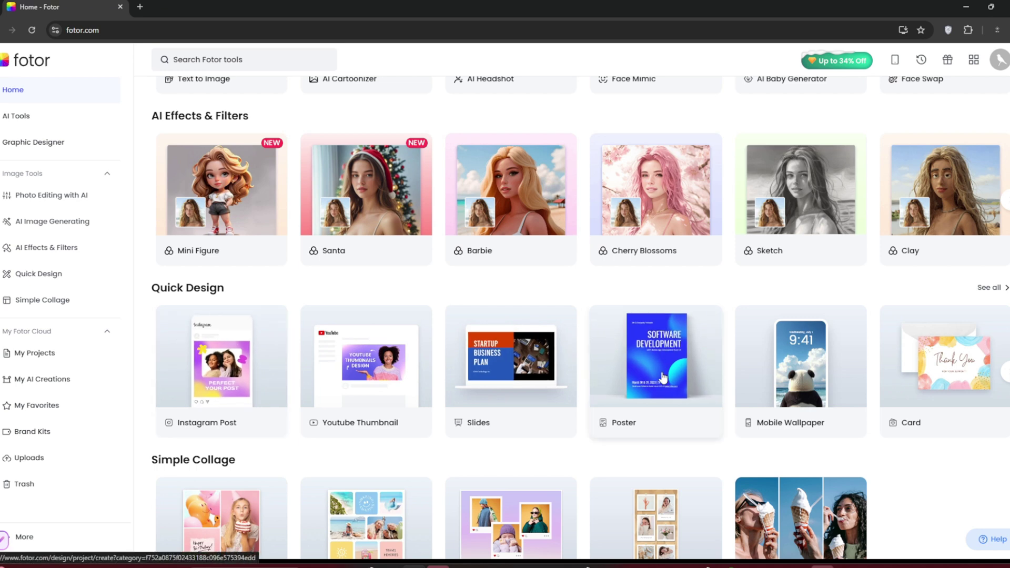
- Expand the Quick Design templates, browse them, and return to the top of the dashboard
click(1004, 371)
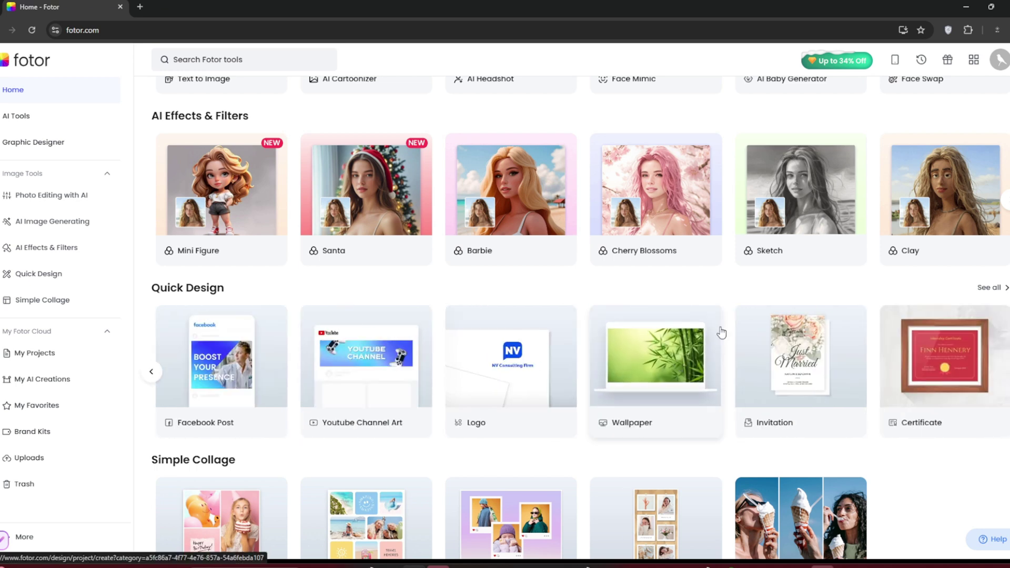
scroll(722, 333, down, 7)
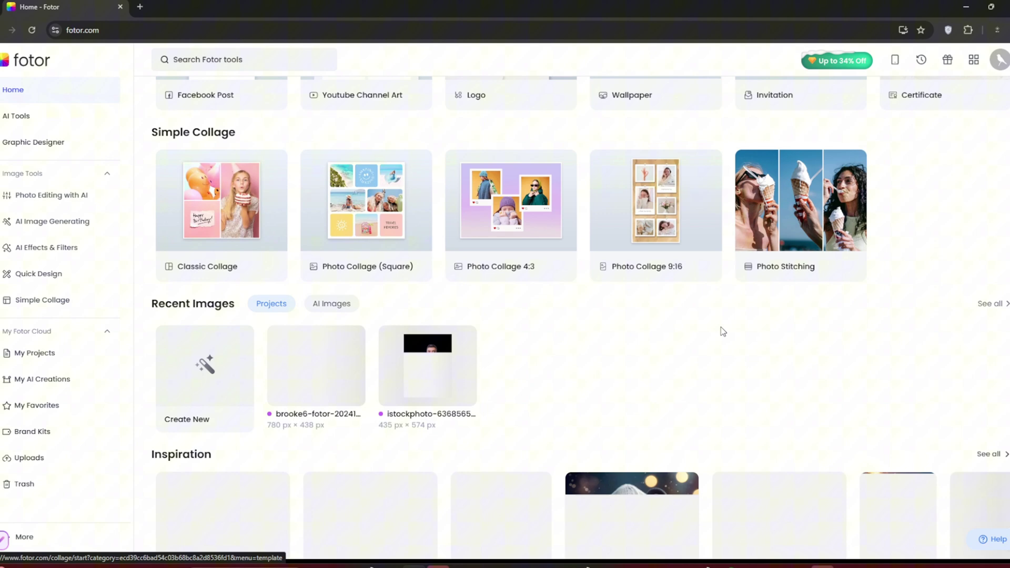
scroll(721, 331, down, 3)
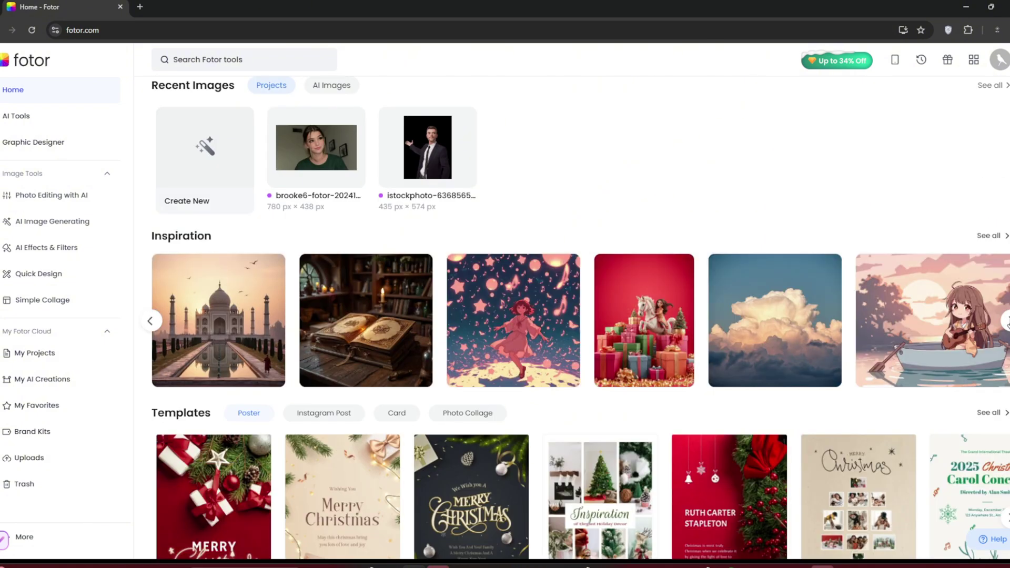
scroll(690, 359, up, 15)
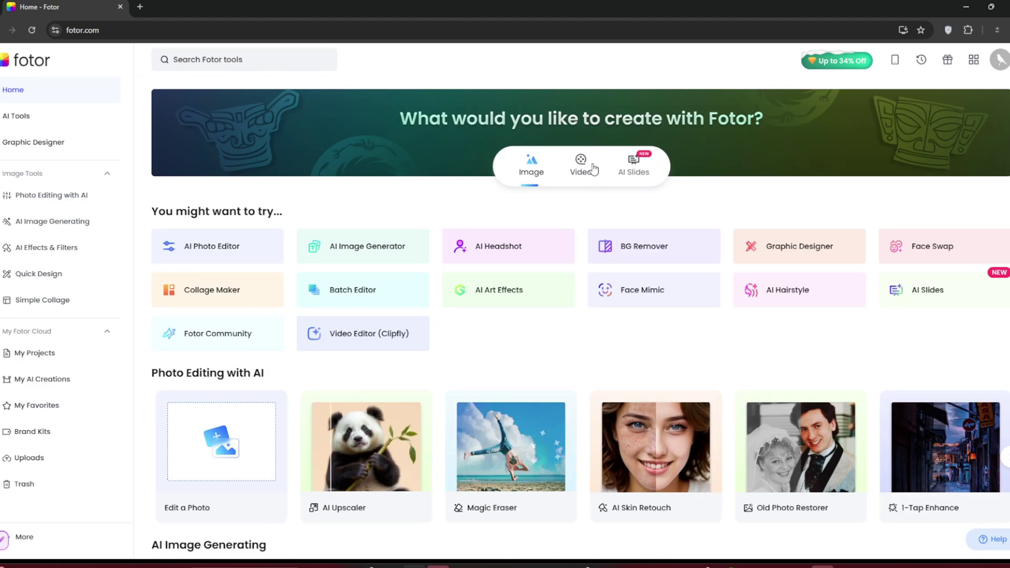
- Generate a High Definition video with a chosen style from the prompt beginning 'A car in a busy'
click(584, 166)
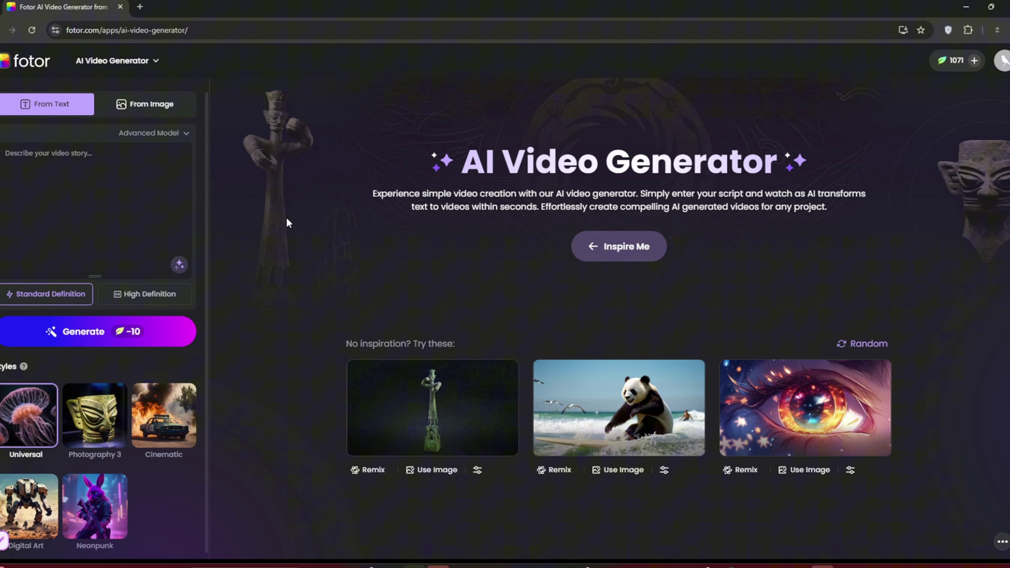
click(104, 154)
text(A car in a busy road. At night. Full of people and other cars.)
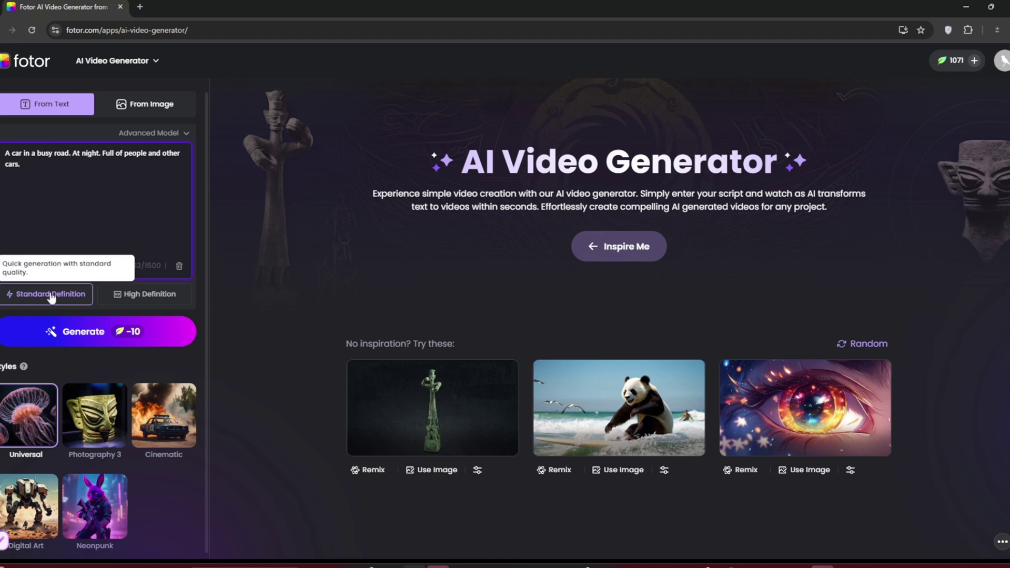
click(165, 295)
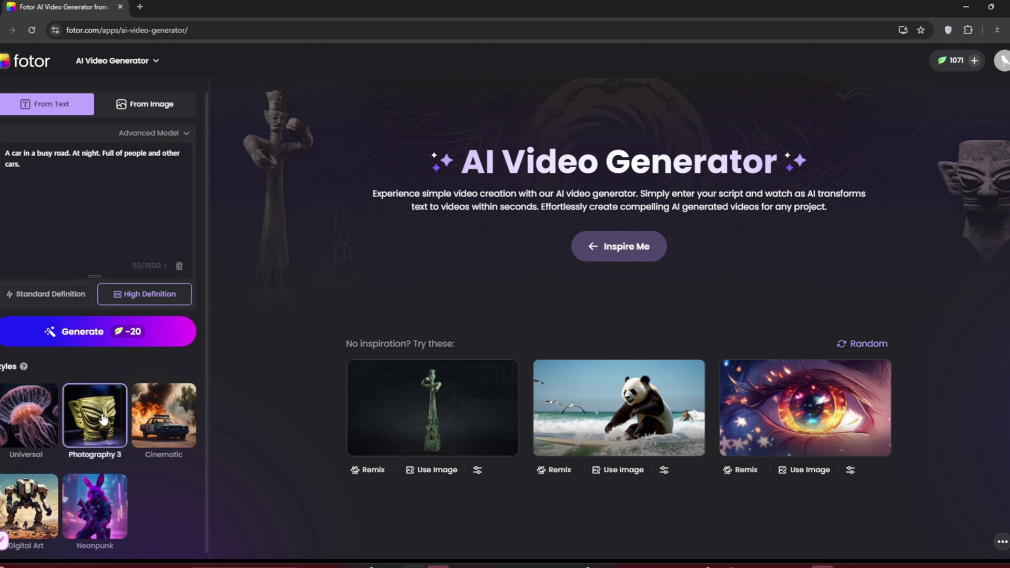
click(165, 414)
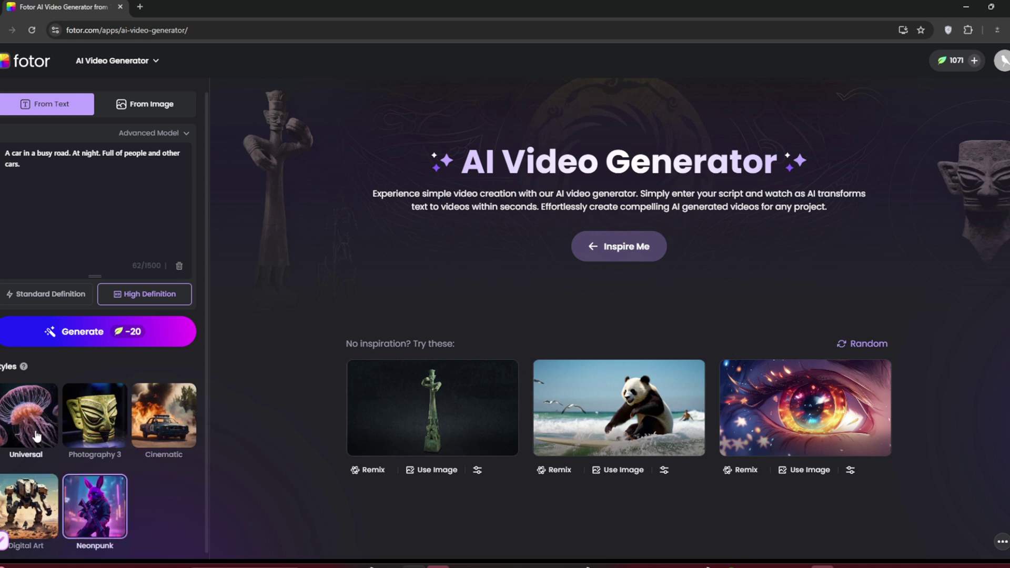
click(77, 342)
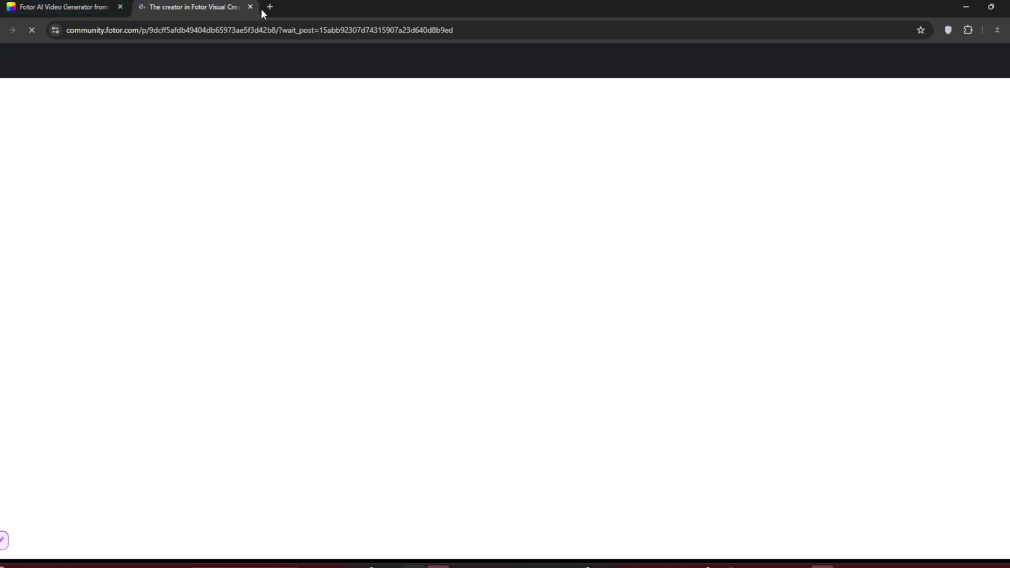
- Regenerate the car video in the Digital Art style and download the new clip
click(250, 6)
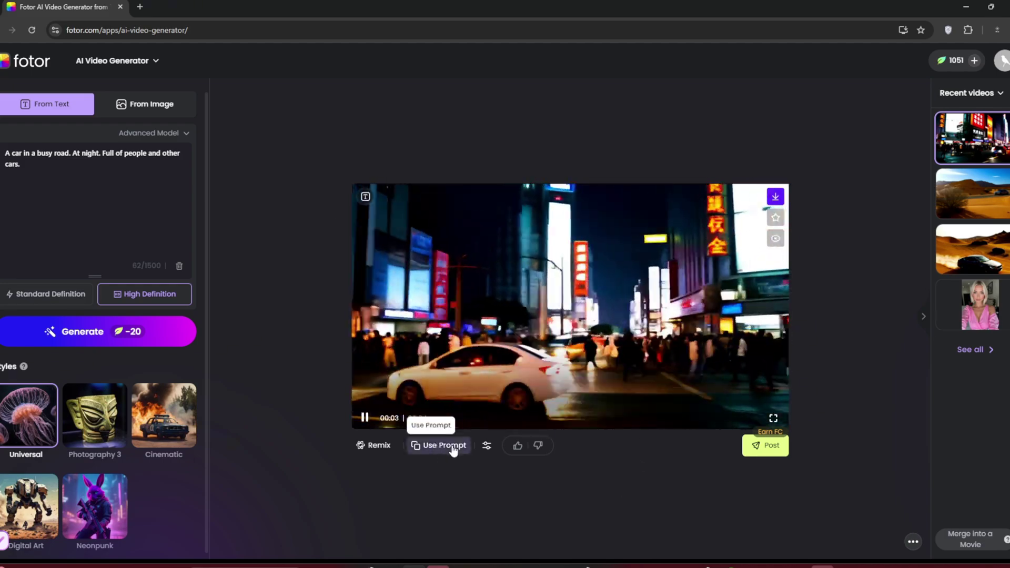
mouse_move(487, 446)
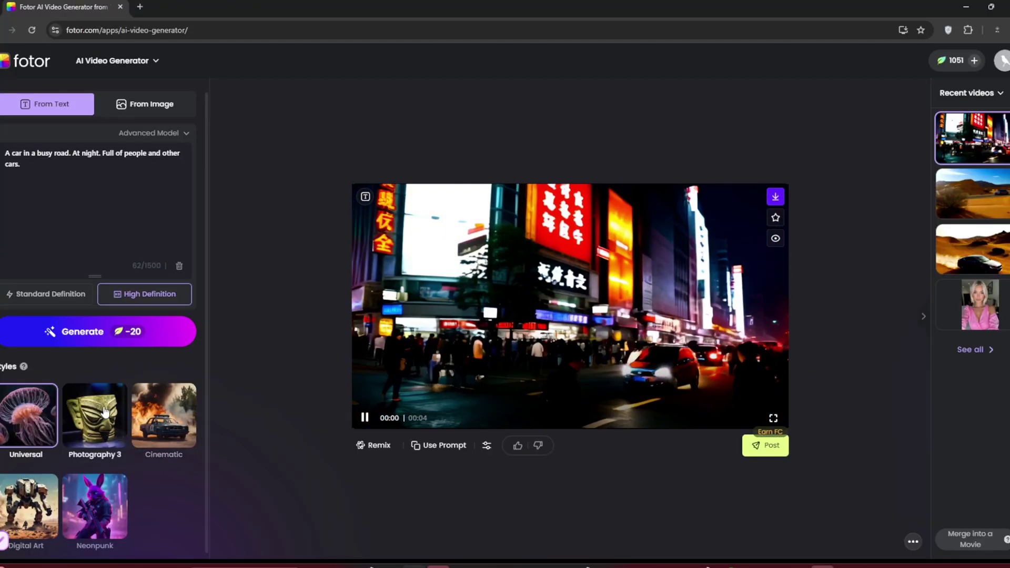
click(29, 505)
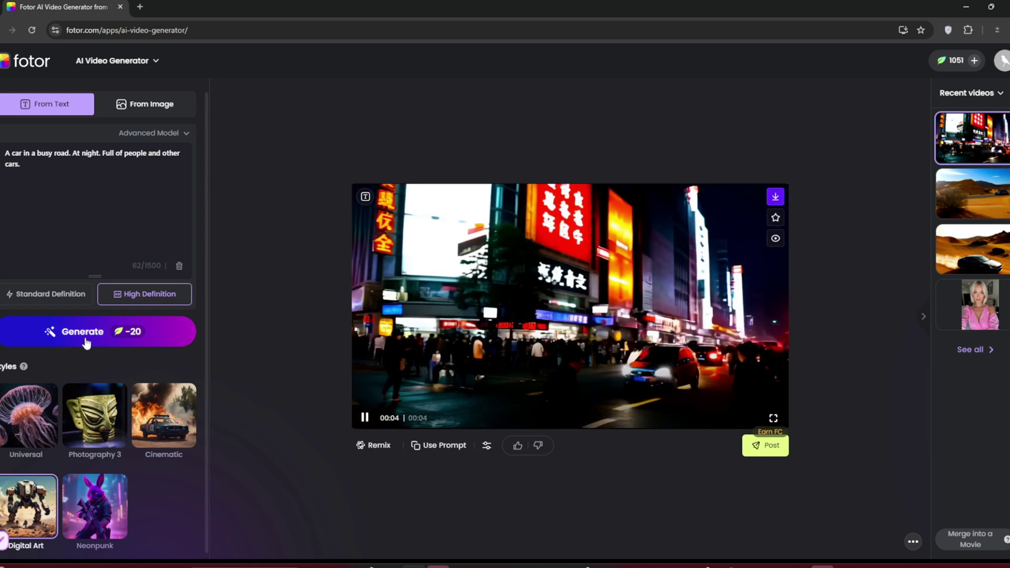
click(84, 332)
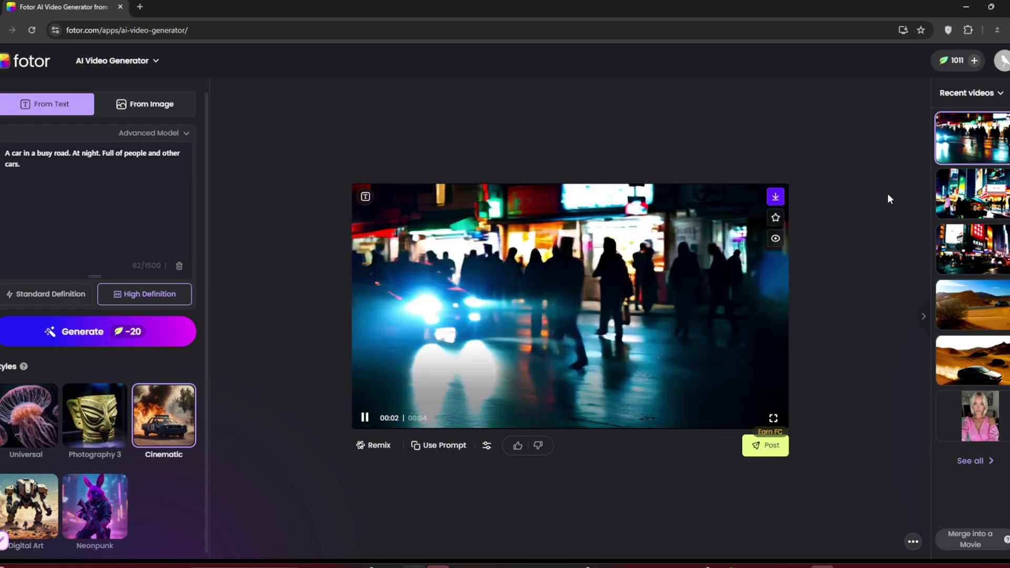
click(773, 200)
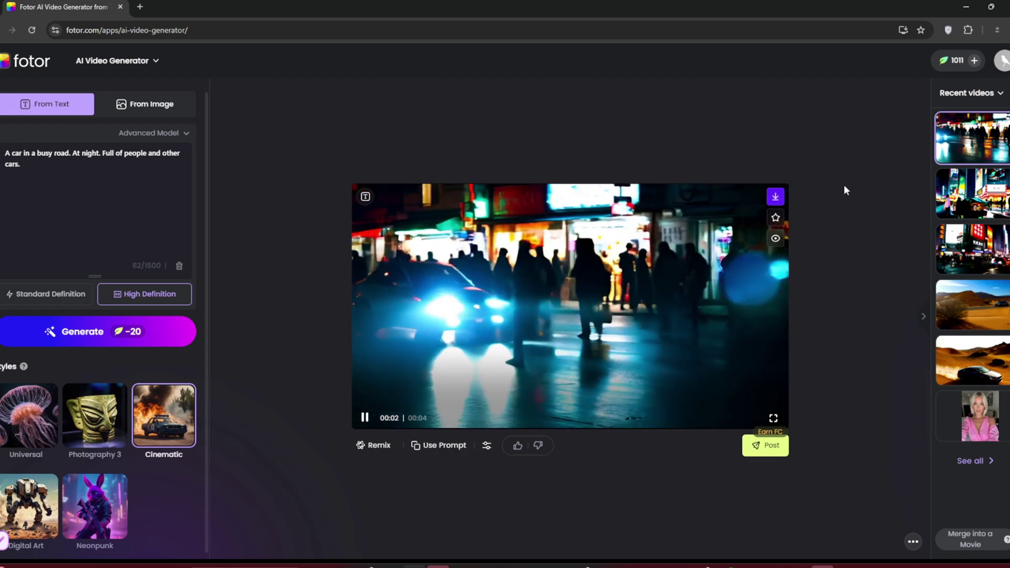
- Replace the prompt with a desert scene of burning plants, correct 'deasert' to 'desert', and generate it
triple_click(95, 158)
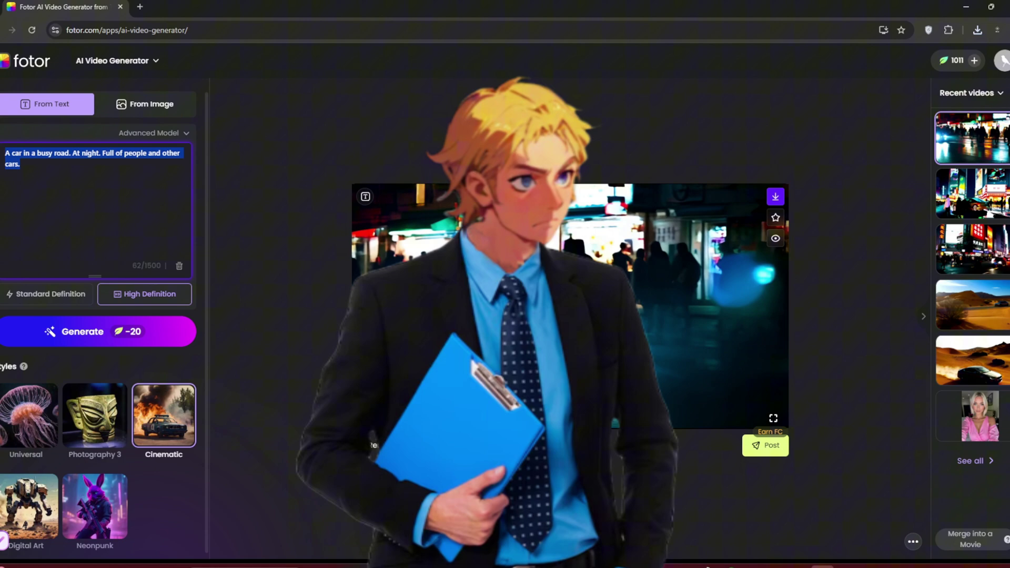
key(BackSpace)
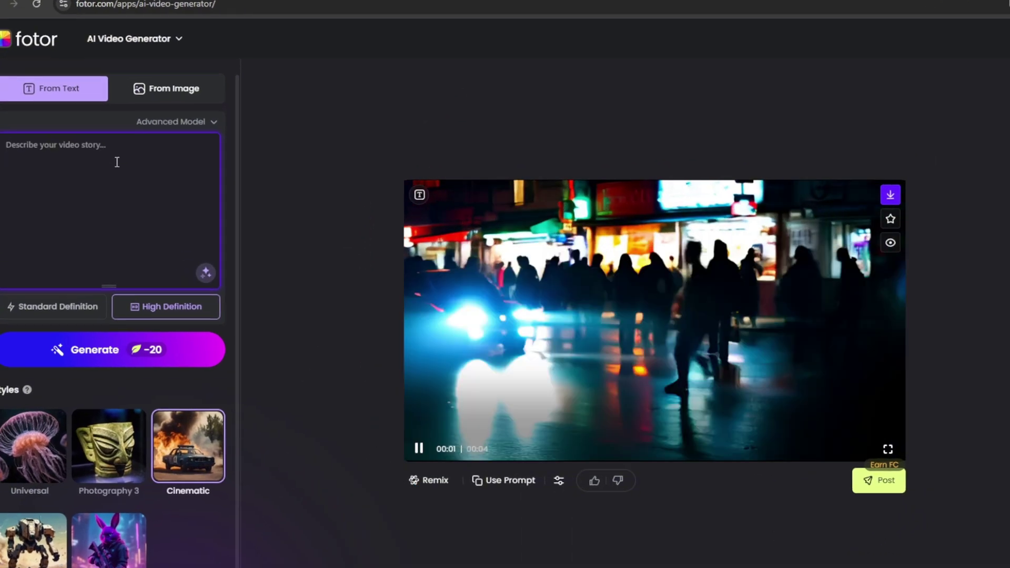
text(a deasert scene. With fire burning in )
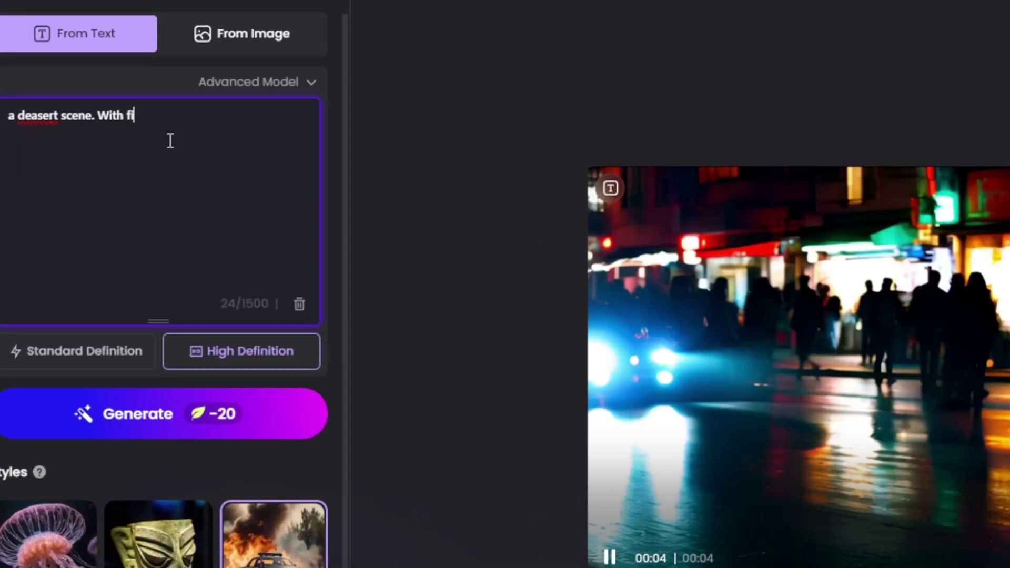
text(some of the plants. Camera pans a)
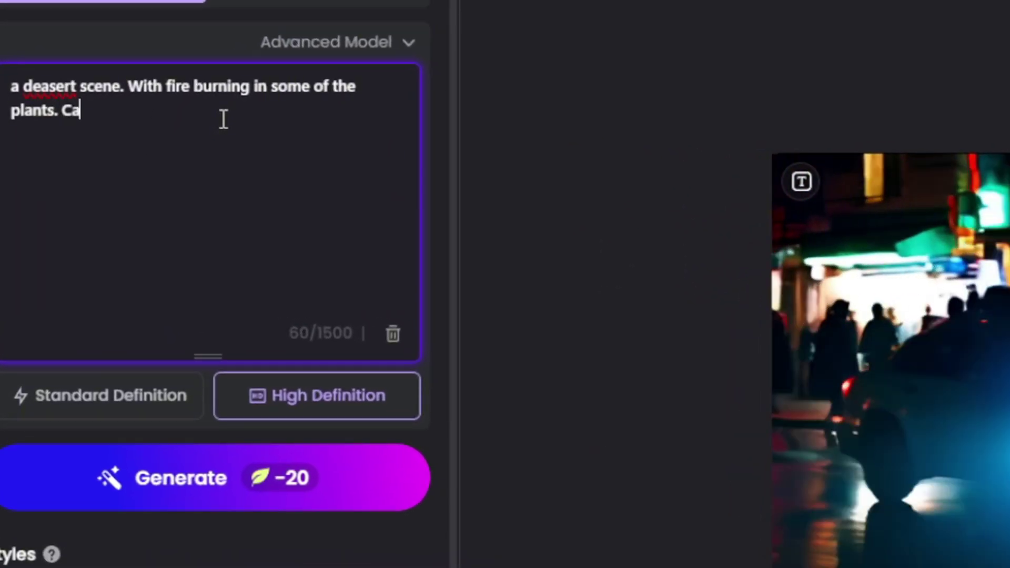
text(round the dese)
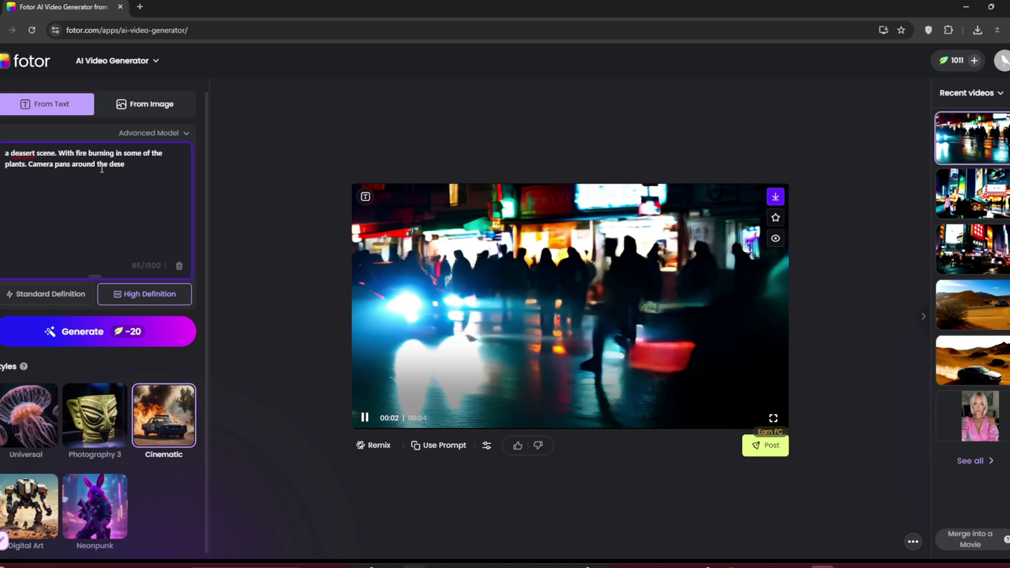
text(rt)
double_click(23, 153)
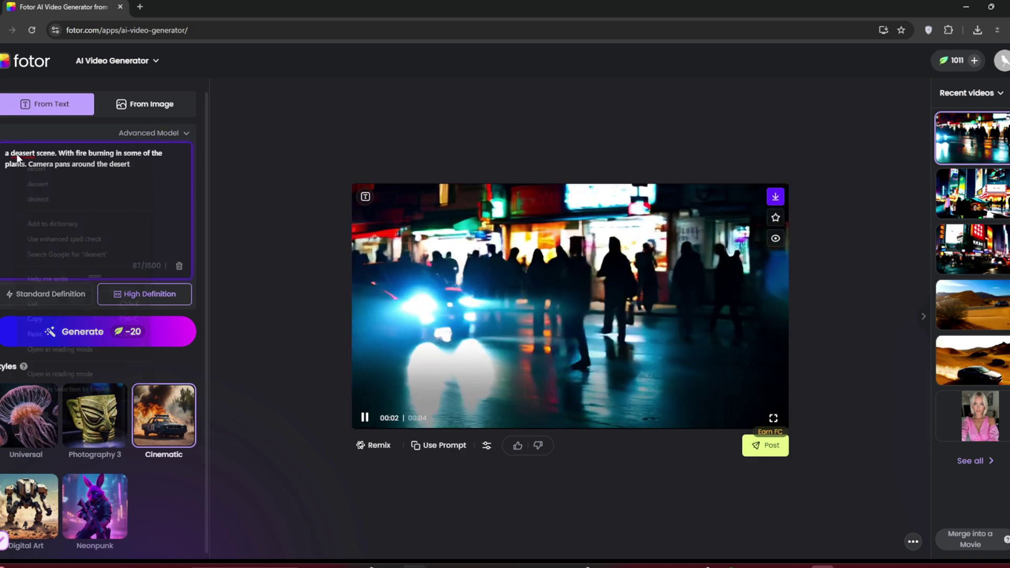
text(desert)
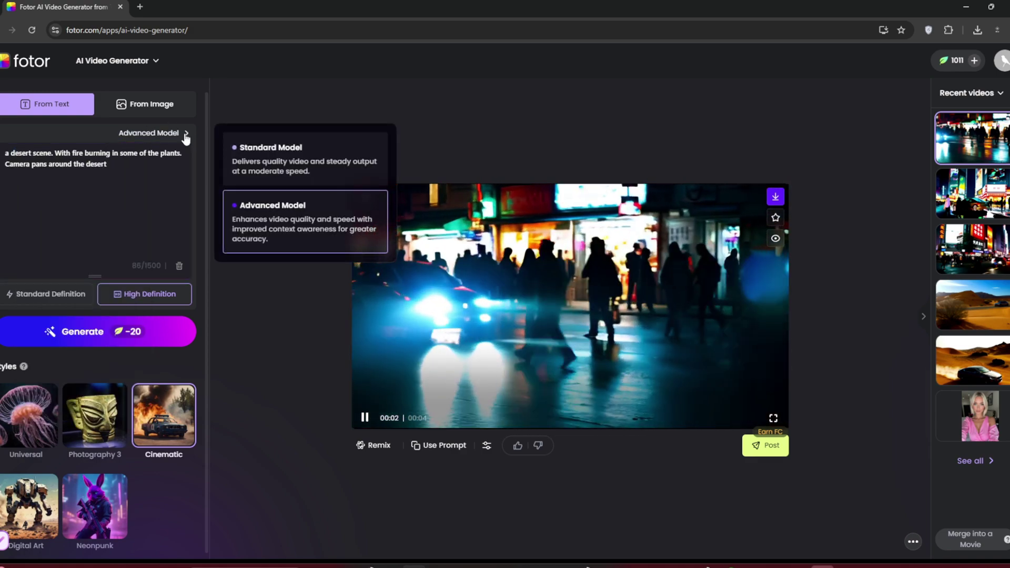
click(130, 164)
text(.)
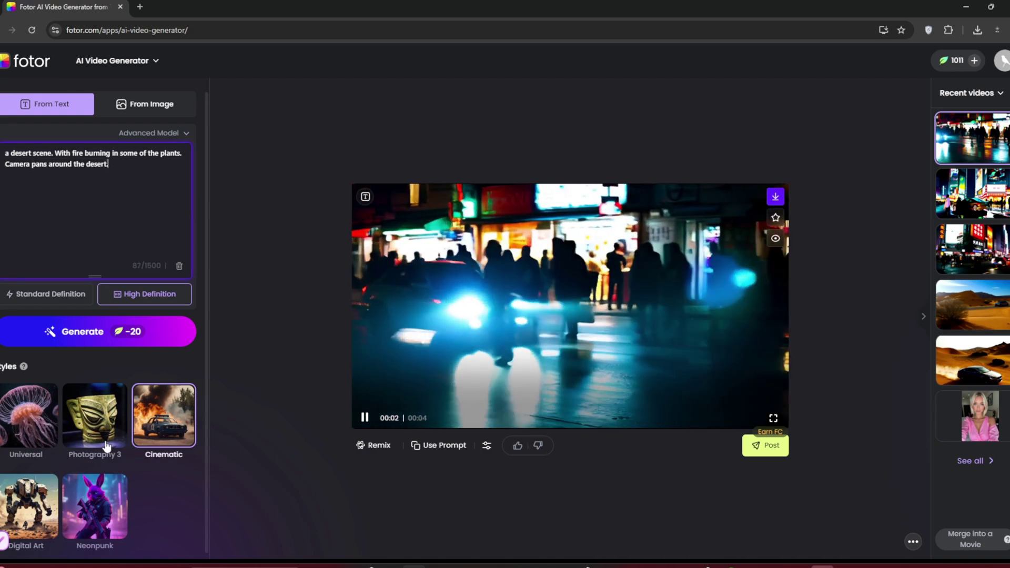
click(82, 329)
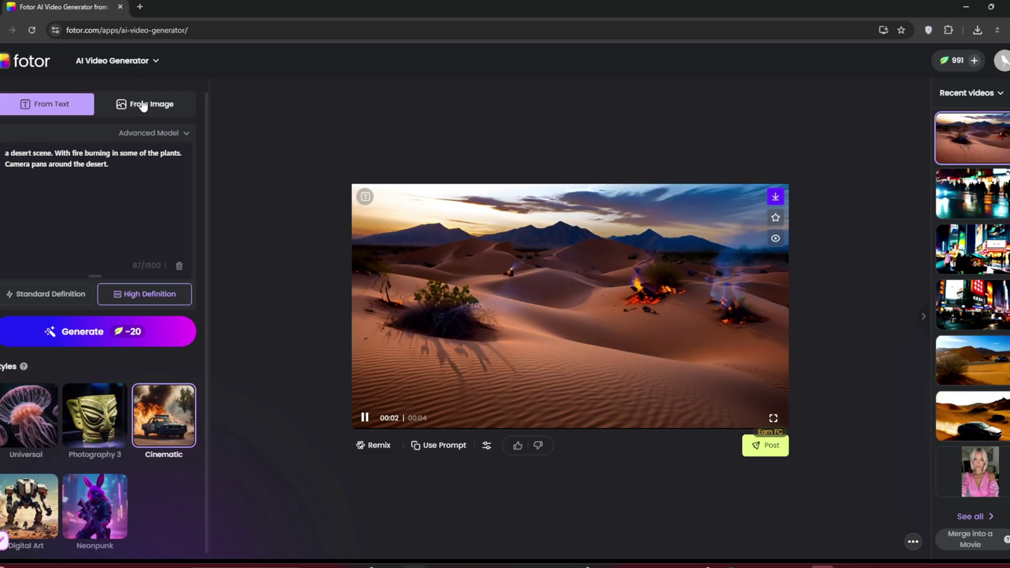
- Switch the video generator to its From Image mode
click(141, 104)
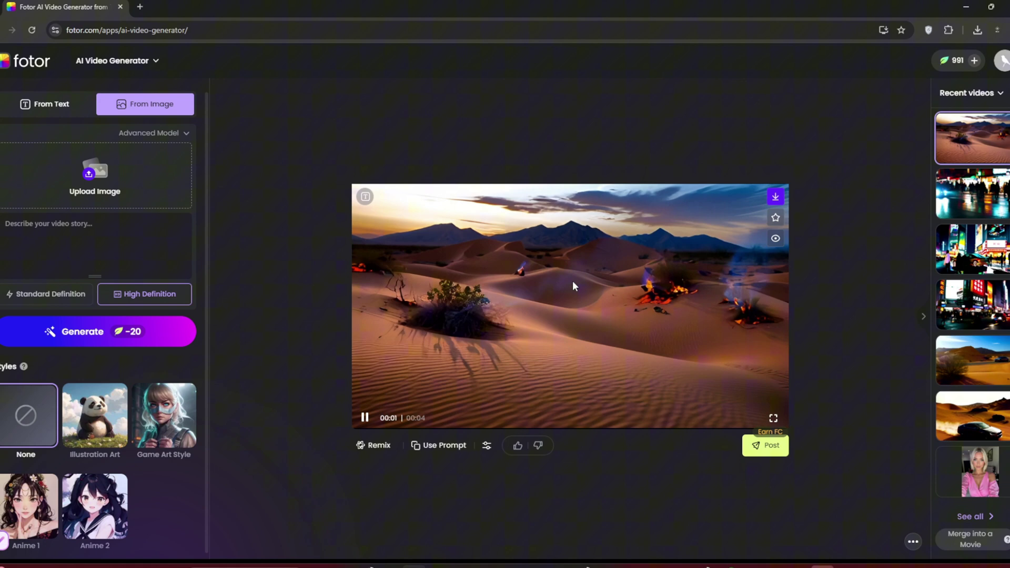
- Duplicate the page in a new tab and open the AI Image Generator there
click(48, 31)
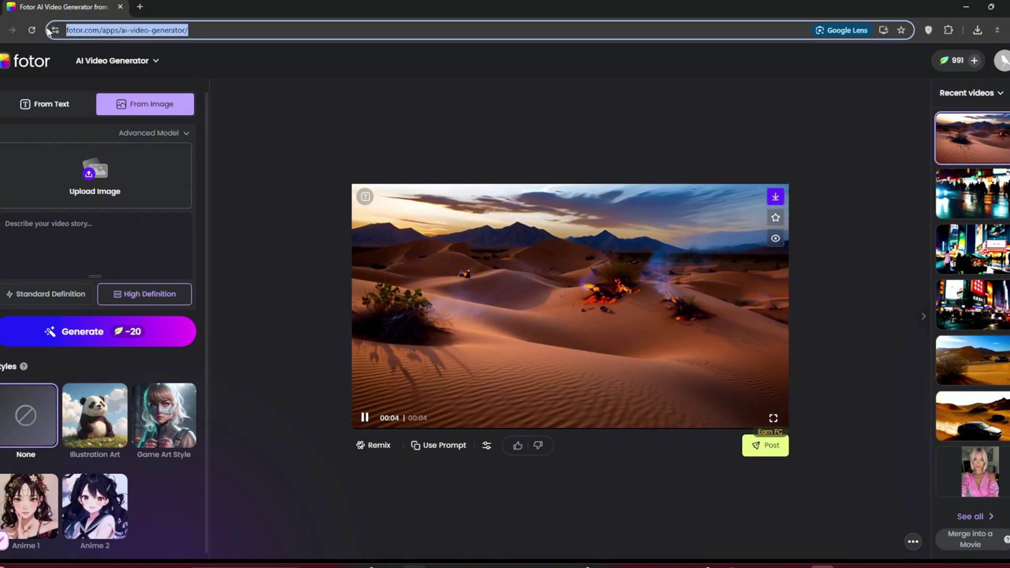
key(alt+Return)
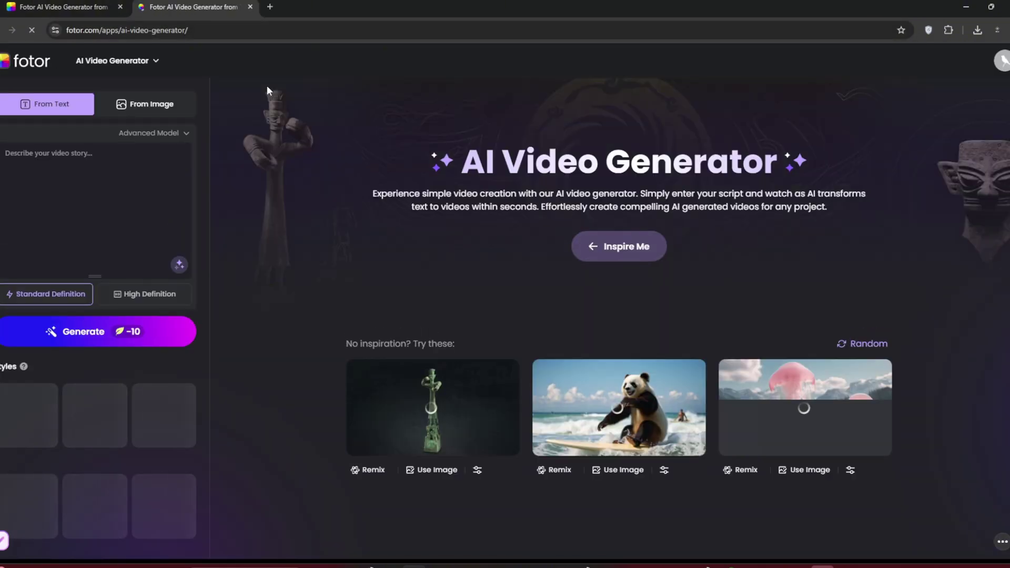
mouse_move(117, 61)
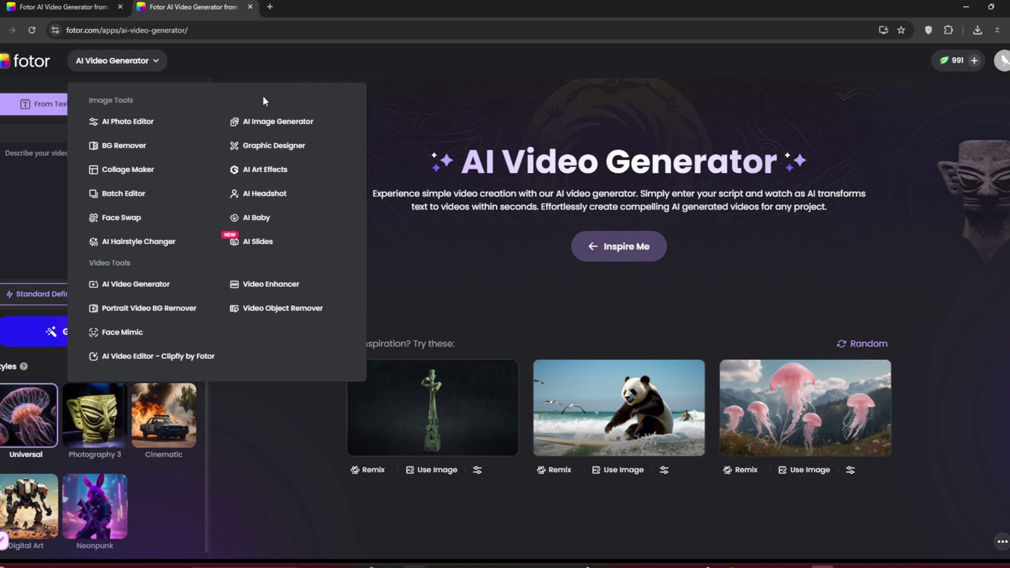
click(276, 121)
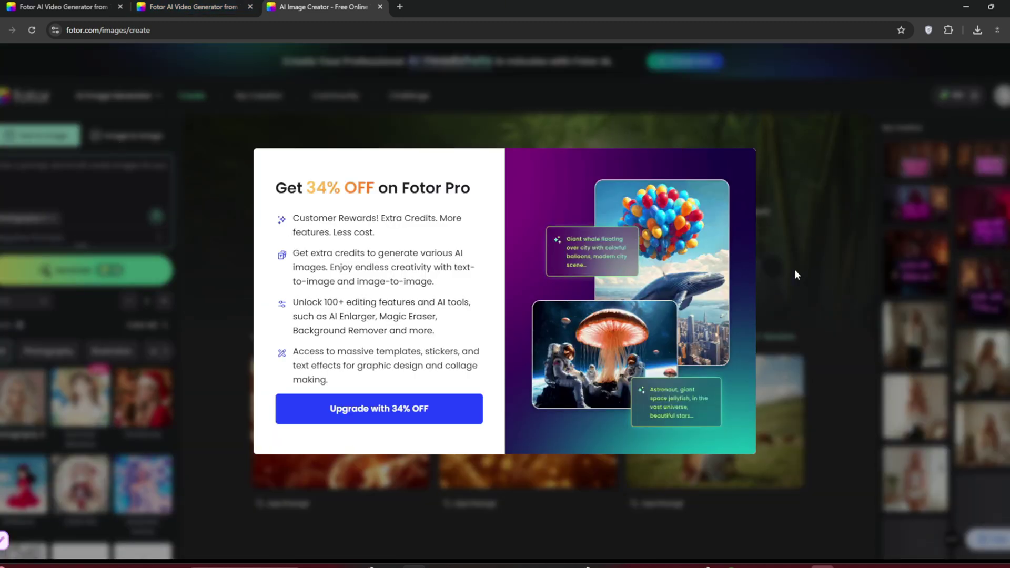
- Paste the pink-haired selfie prompt, correcting 'vivible' to 'visible' and 'isnt' to 'isn't'
click(769, 157)
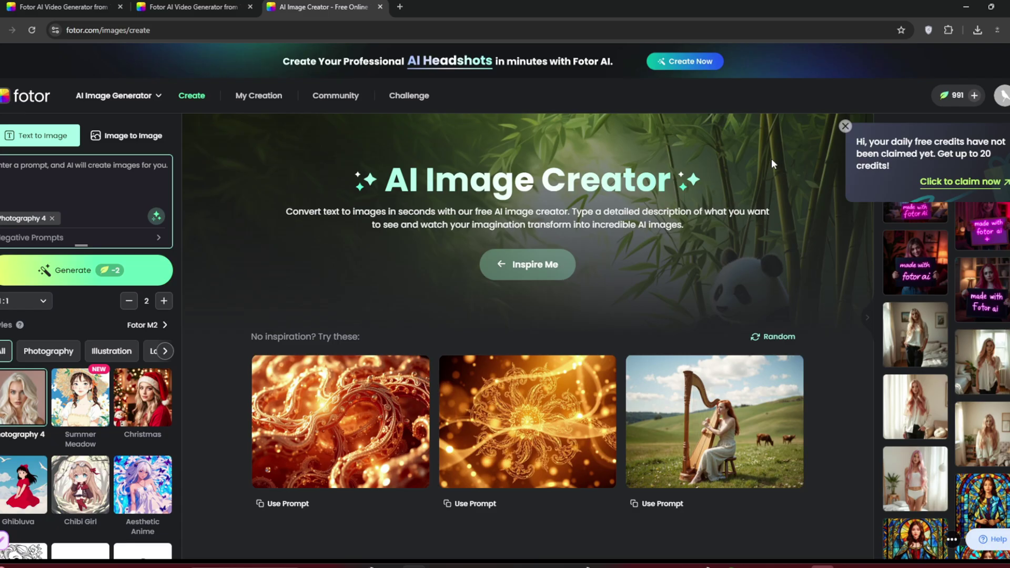
click(116, 163)
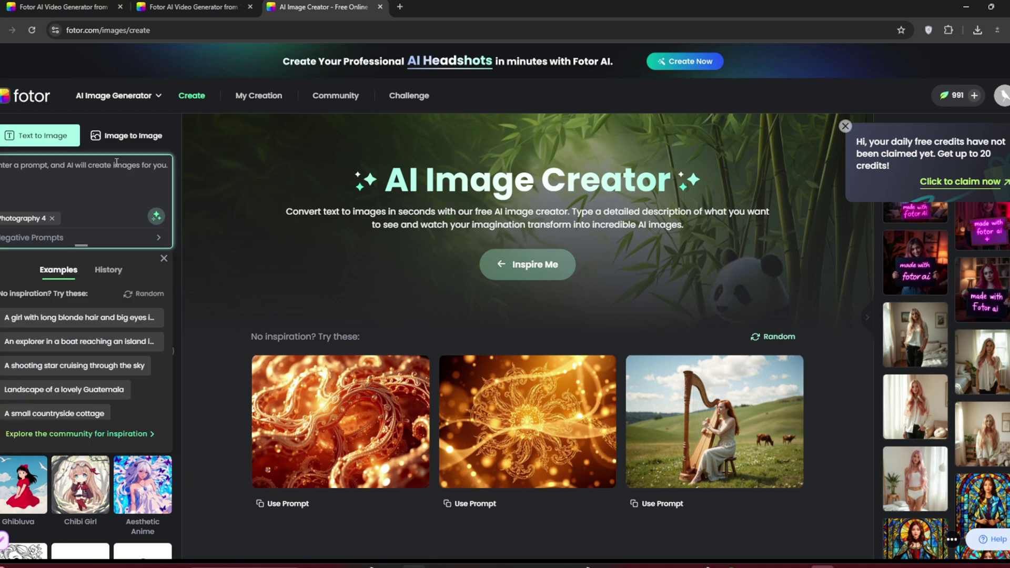
text(24 year ol woman with pink hair, taking a)
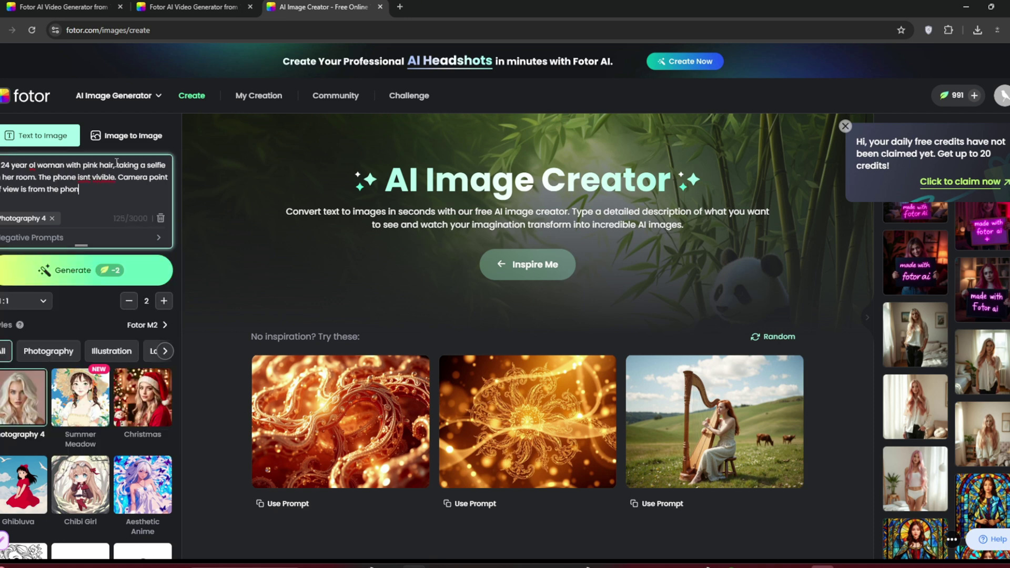
right_click(105, 177)
click(126, 187)
right_click(85, 179)
click(111, 191)
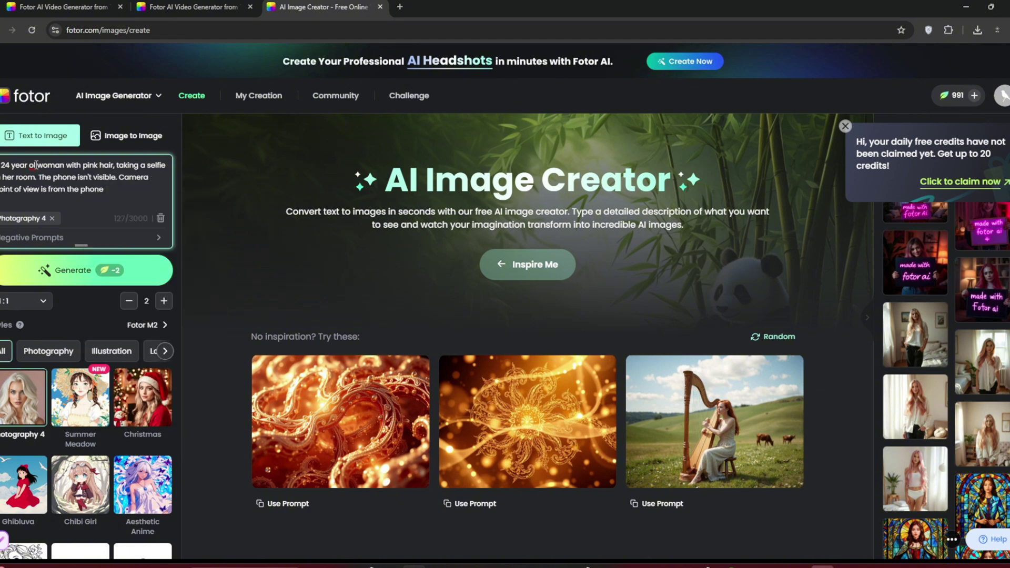
- Open the negative prompts box, keep the 1:1 aspect ratio, and browse the Styles list
click(79, 234)
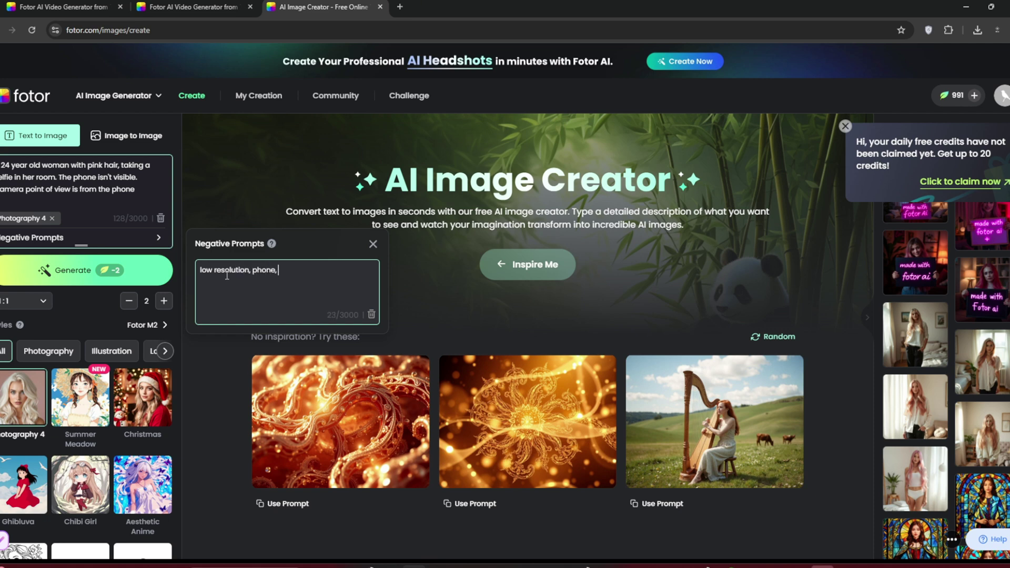
click(43, 302)
click(9, 332)
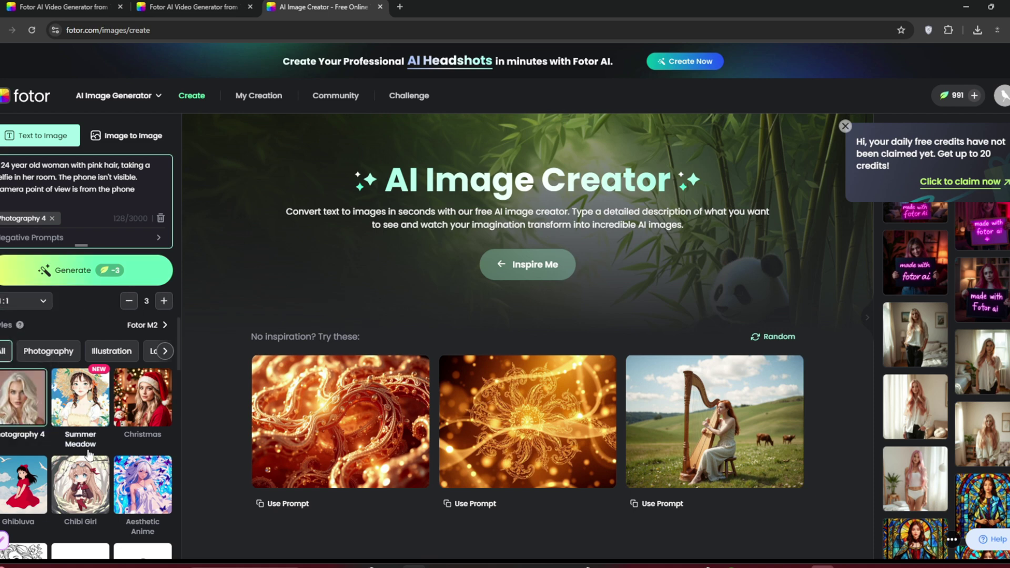
scroll(92, 473, down, 4)
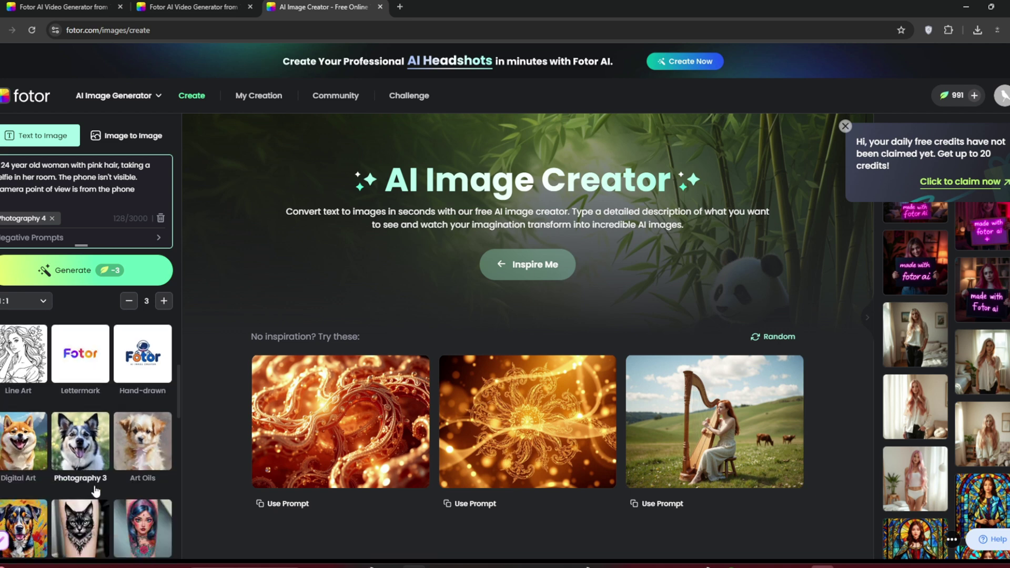
scroll(94, 492, down, 5)
scroll(102, 493, up, 10)
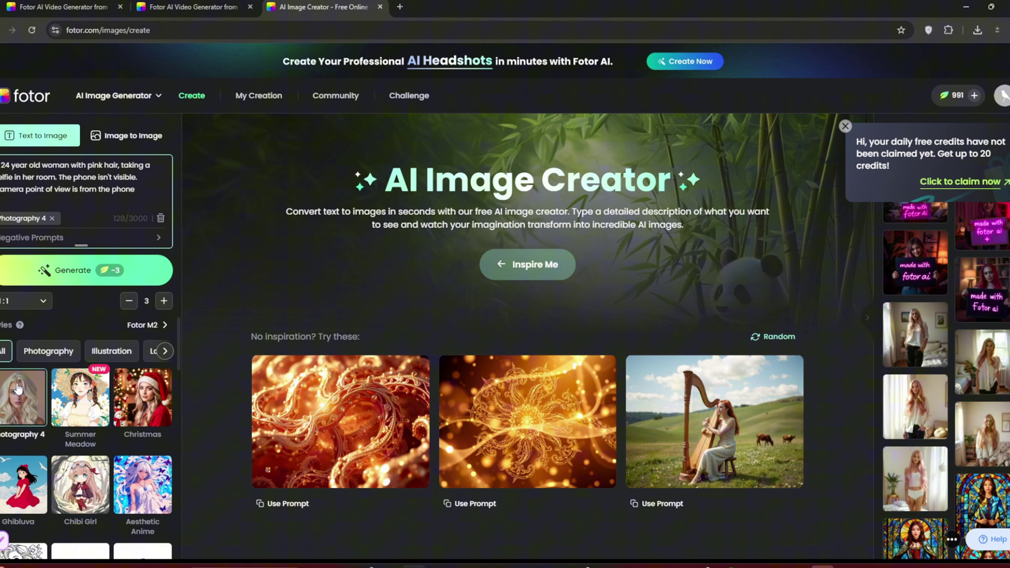
- Generate the selfie images, download the black-sweater one, and drop it into the video generator's Upload Image slot
click(39, 277)
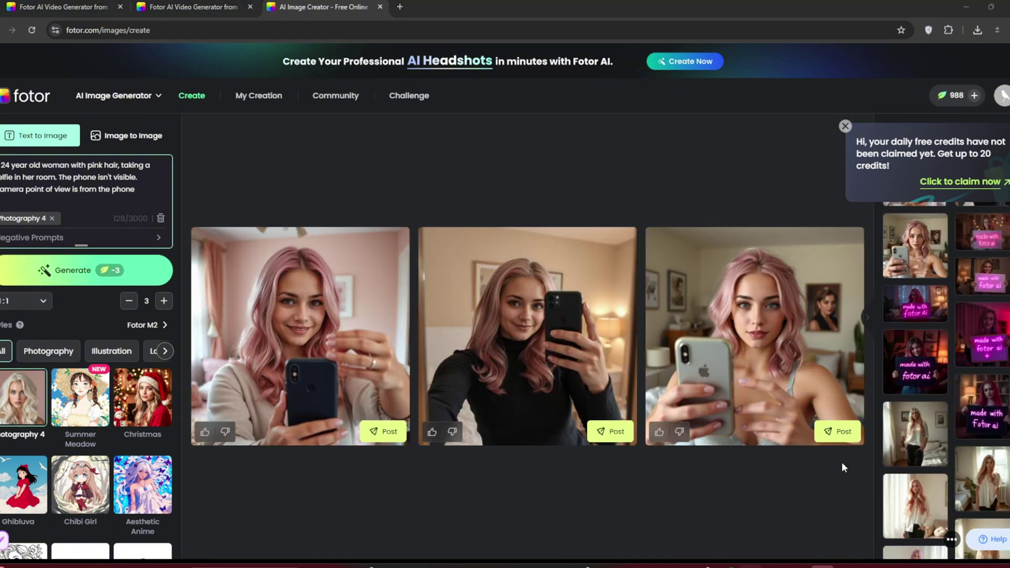
click(543, 332)
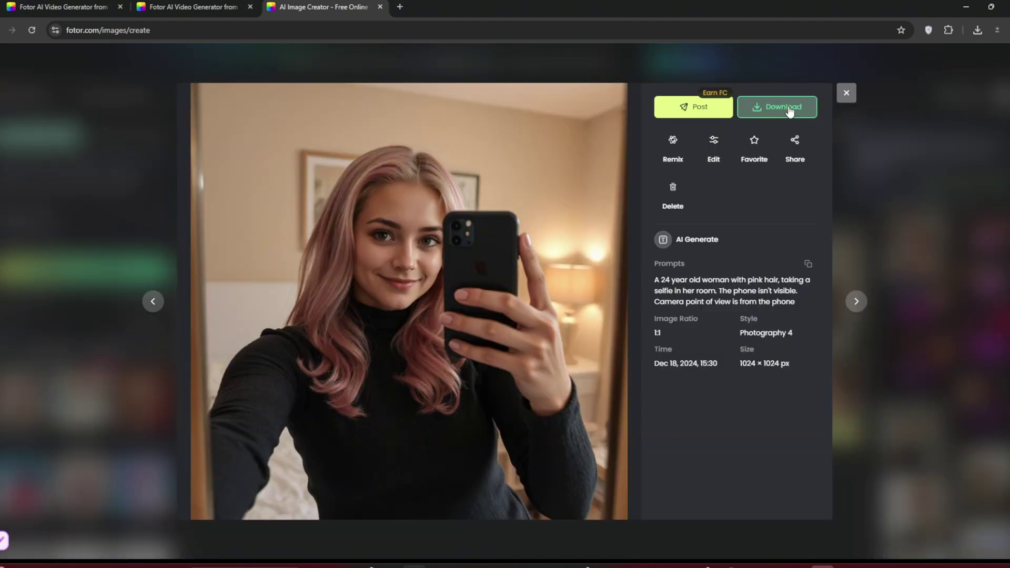
click(789, 109)
click(634, 235)
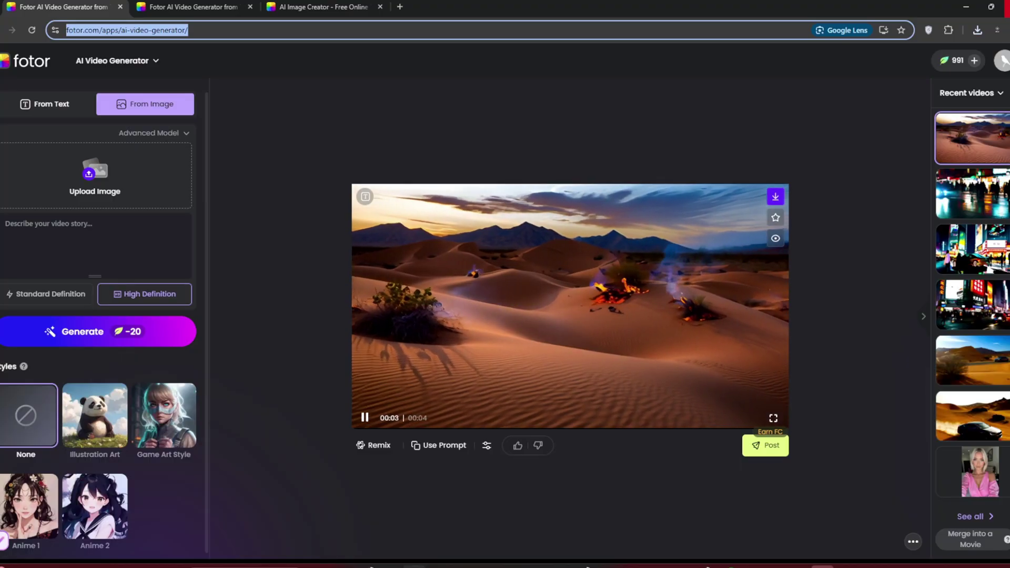
click(978, 30)
drag(835, 112, 116, 172)
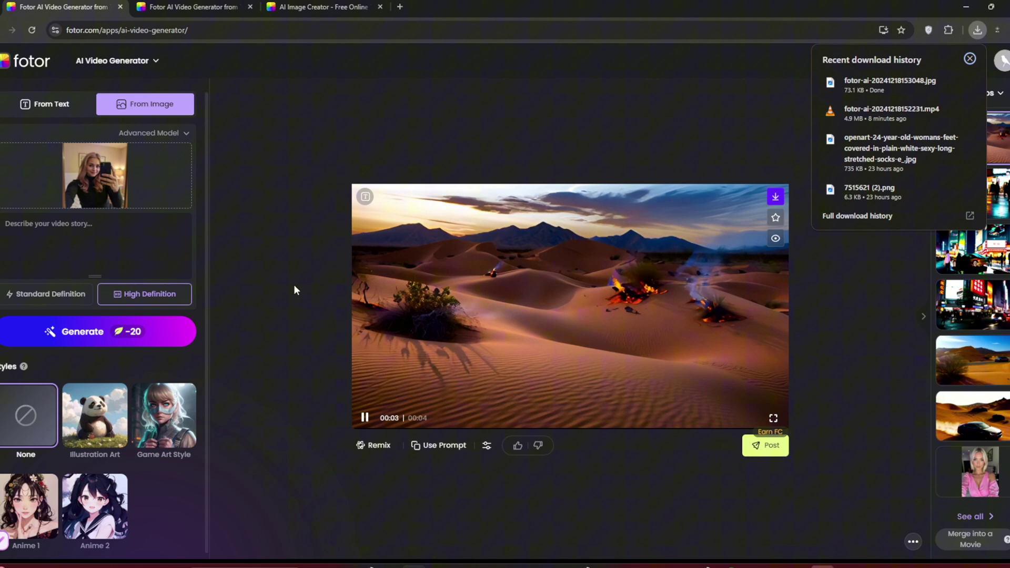
- Generate a 4-second video from the uploaded pink-haired black-sweater selfie
scroll(150, 515, down, 1)
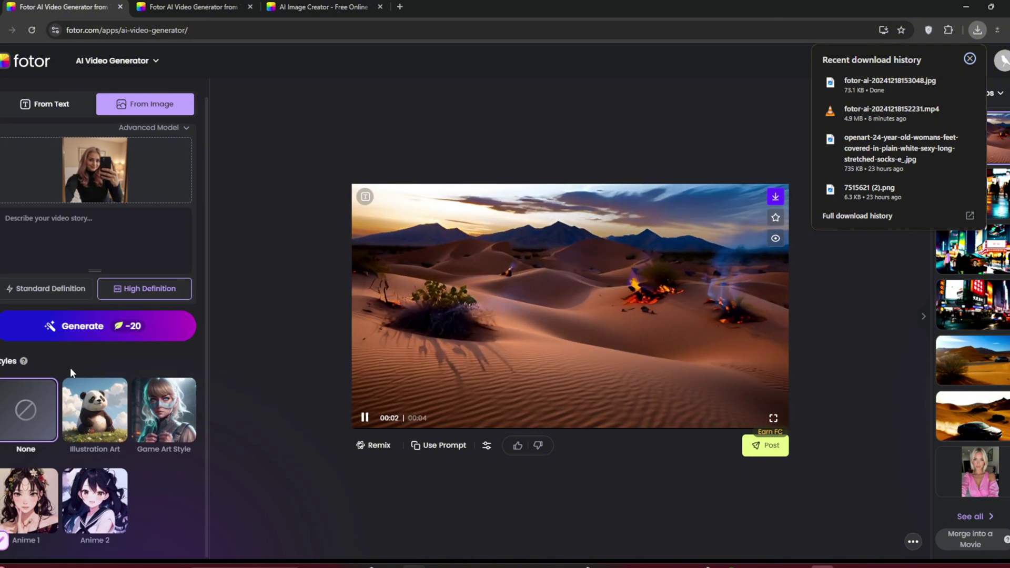
click(77, 328)
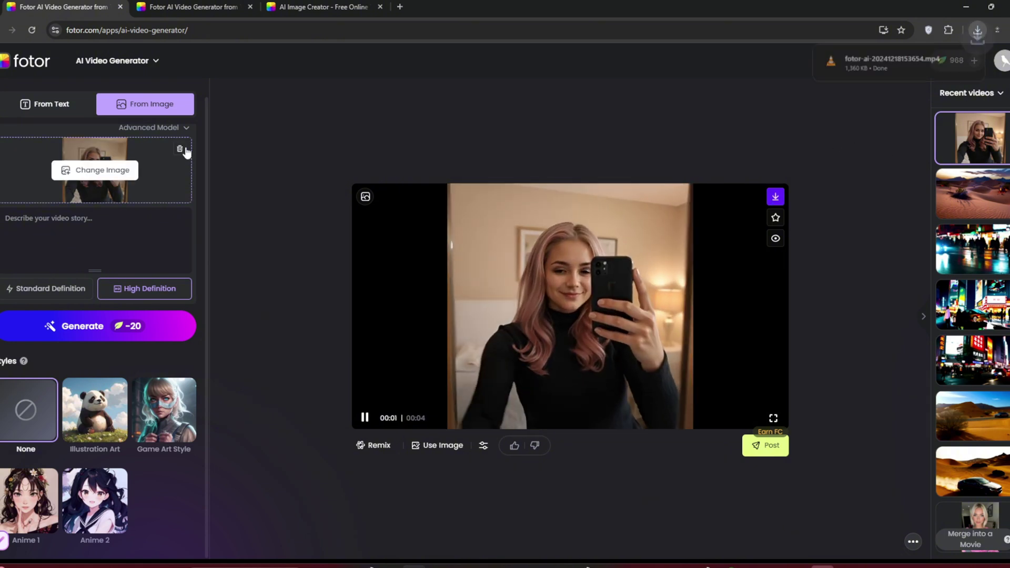
- Remove the previous source image from the video generator and close the image creator's preview
click(186, 152)
click(321, 7)
key(Escape)
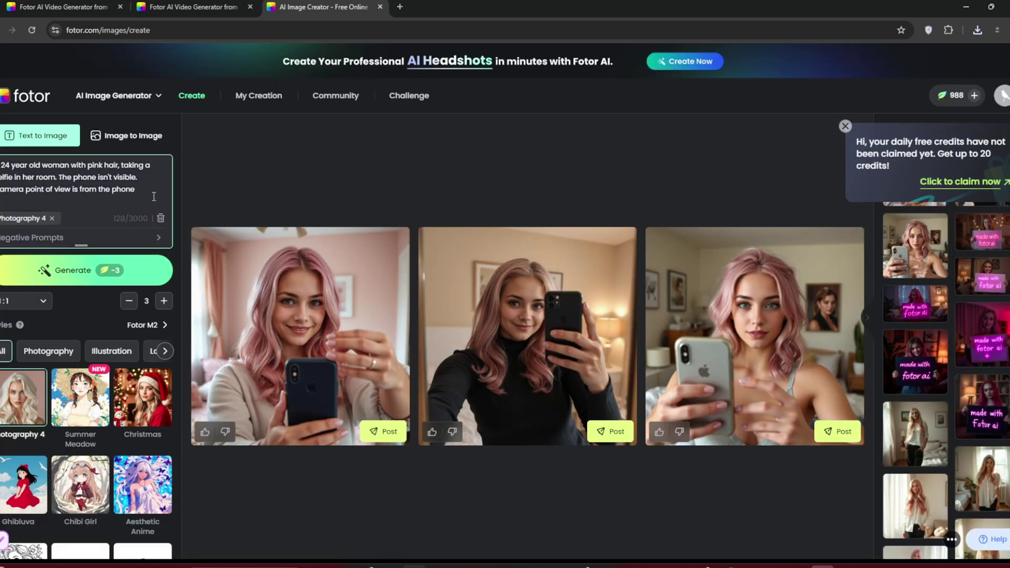
- Change the prompt ending to 'standing in her living room', generate, and download the image
drag(122, 166, 181, 213)
text(standing in her living room)
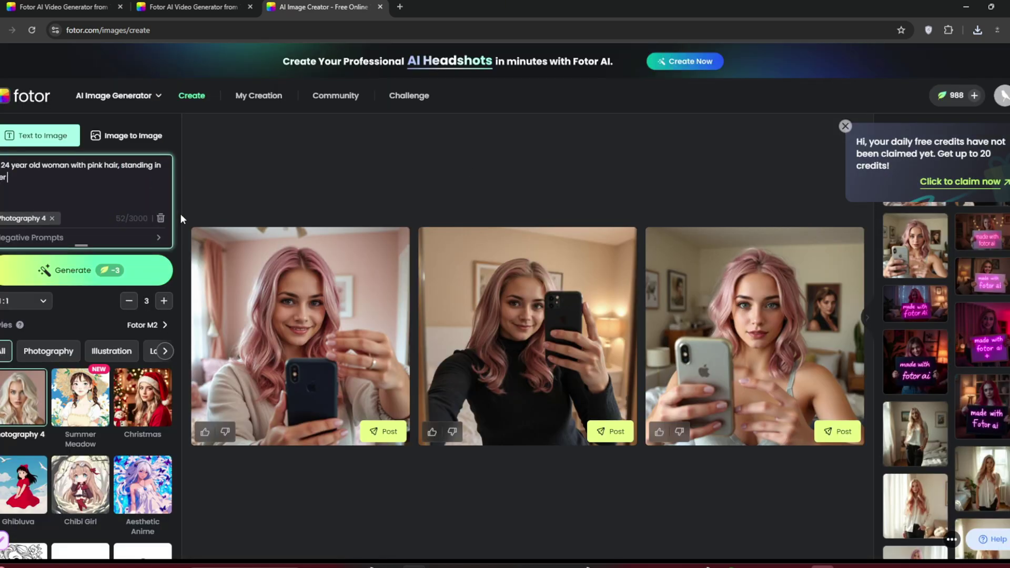
click(87, 270)
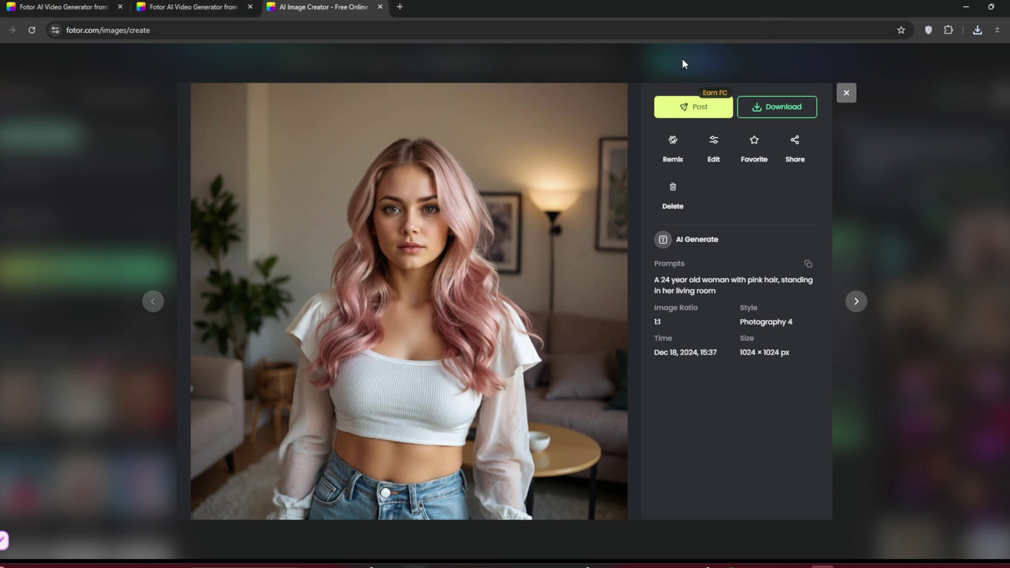
click(768, 109)
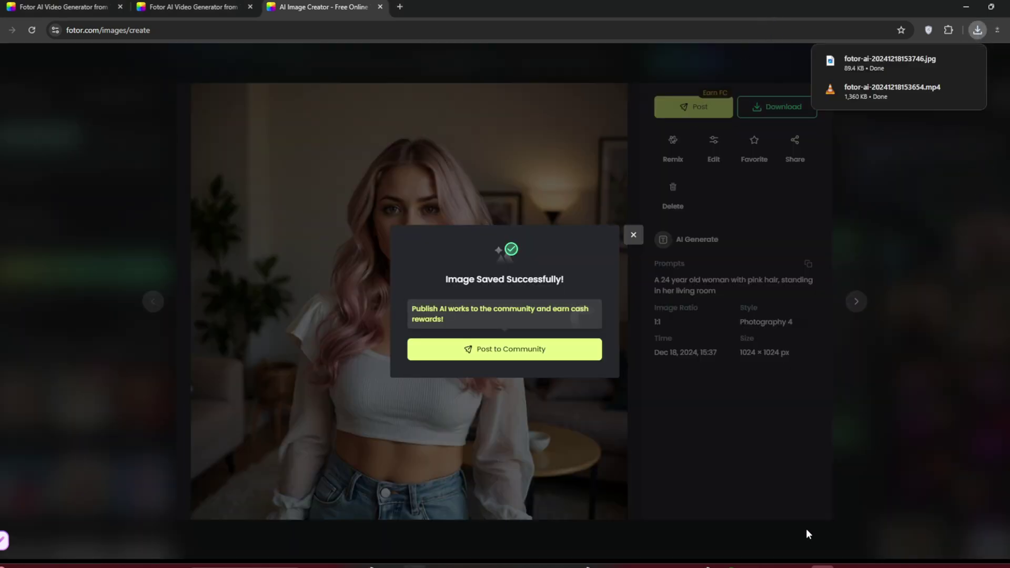
click(63, 7)
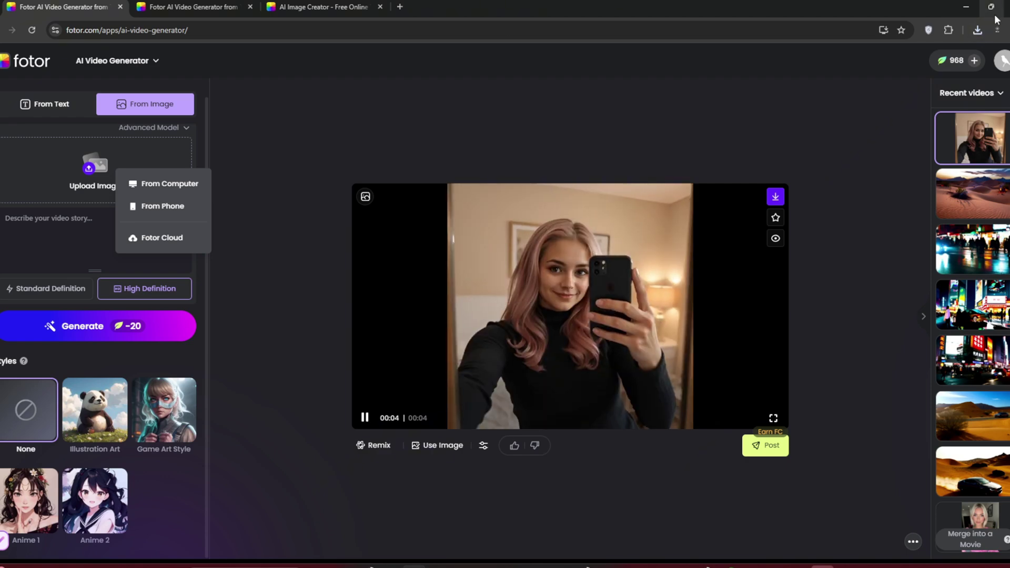
- Load the downloaded living-room JPG as the source, generate the 'Camera pans around' clip, and pause it
click(978, 30)
drag(863, 81, 94, 166)
click(326, 123)
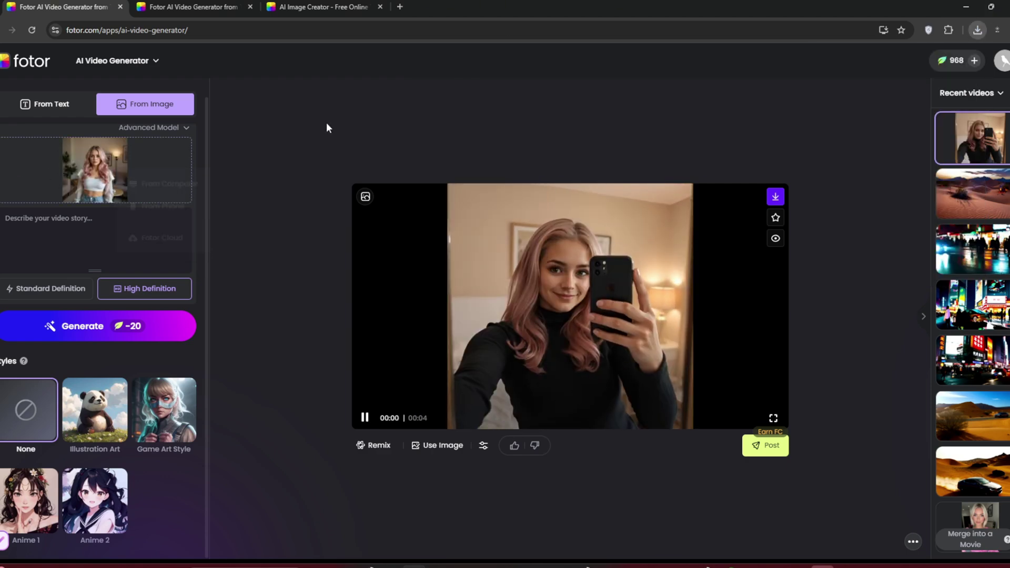
click(90, 332)
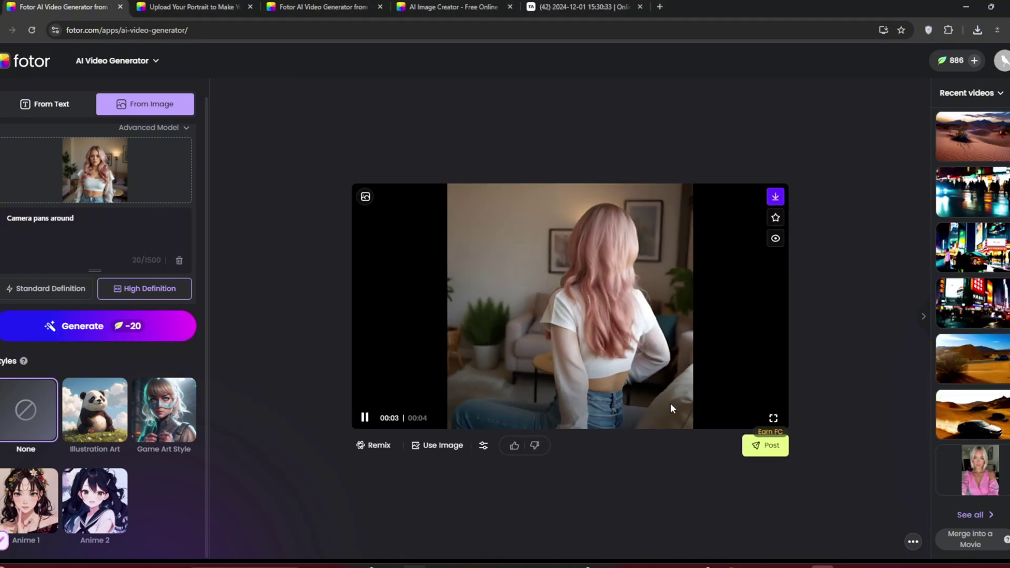
click(364, 418)
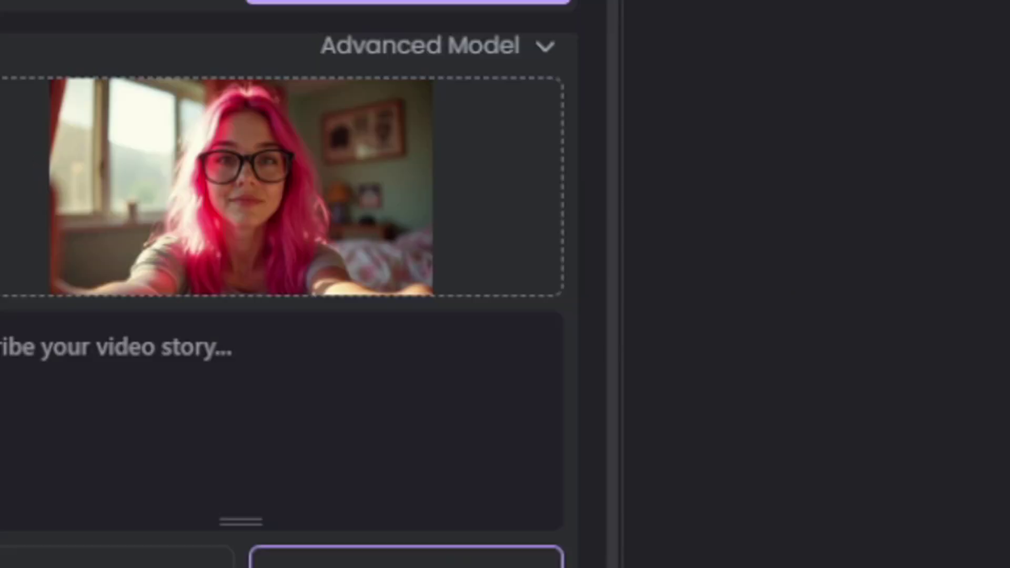
- Write the video description and generate a 4-second camera-pan clip from the glasses selfie
click(203, 399)
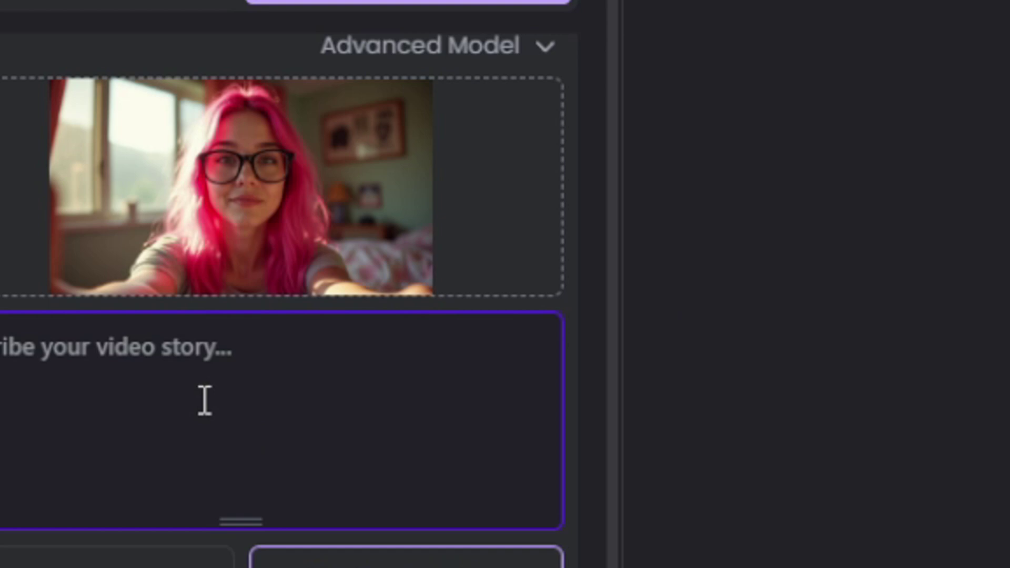
text(dame)
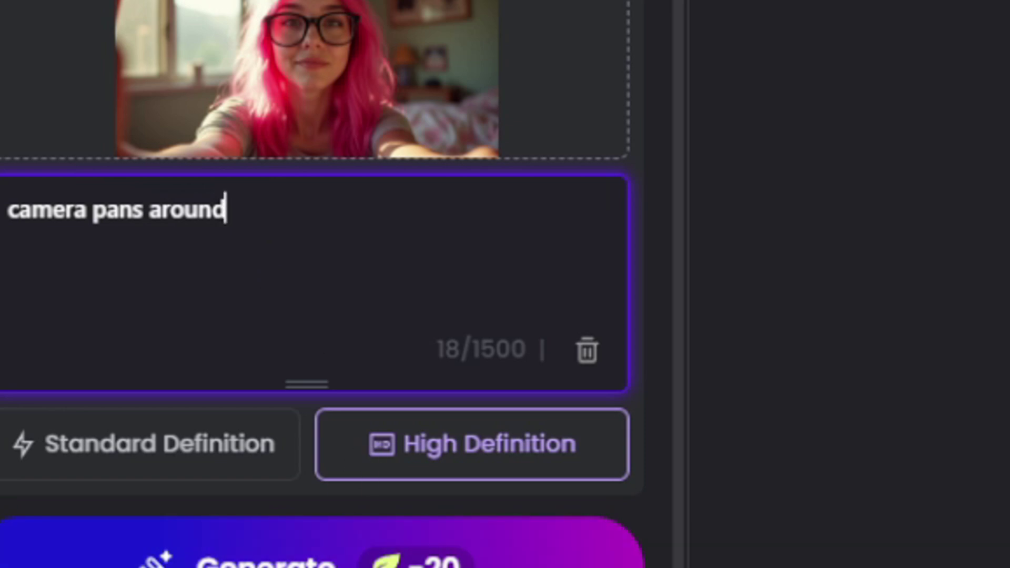
click(316, 558)
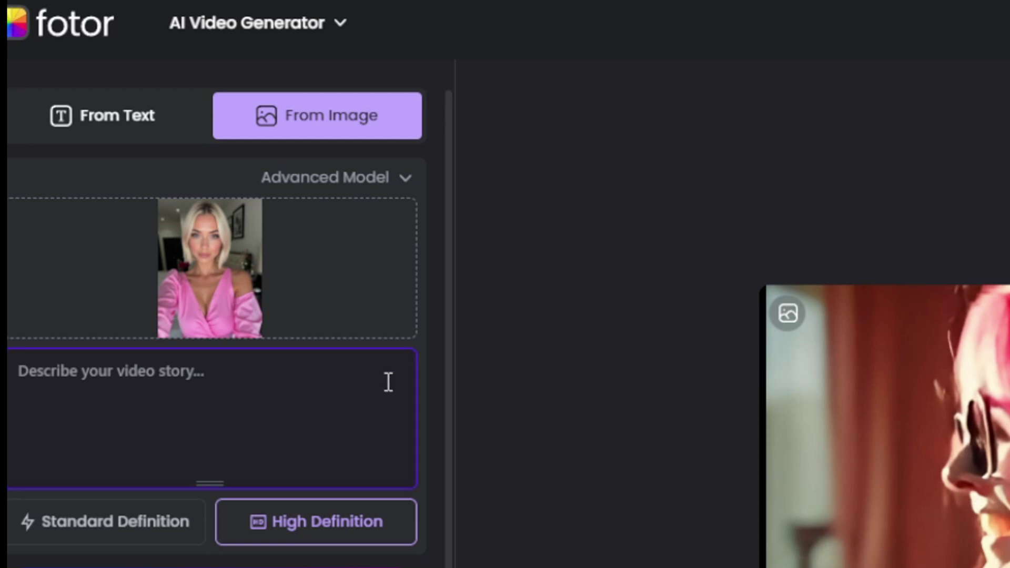
- Extend the prompt to 'camera pans around her room and she smiles.' and generate the video
mouse_move(331, 360)
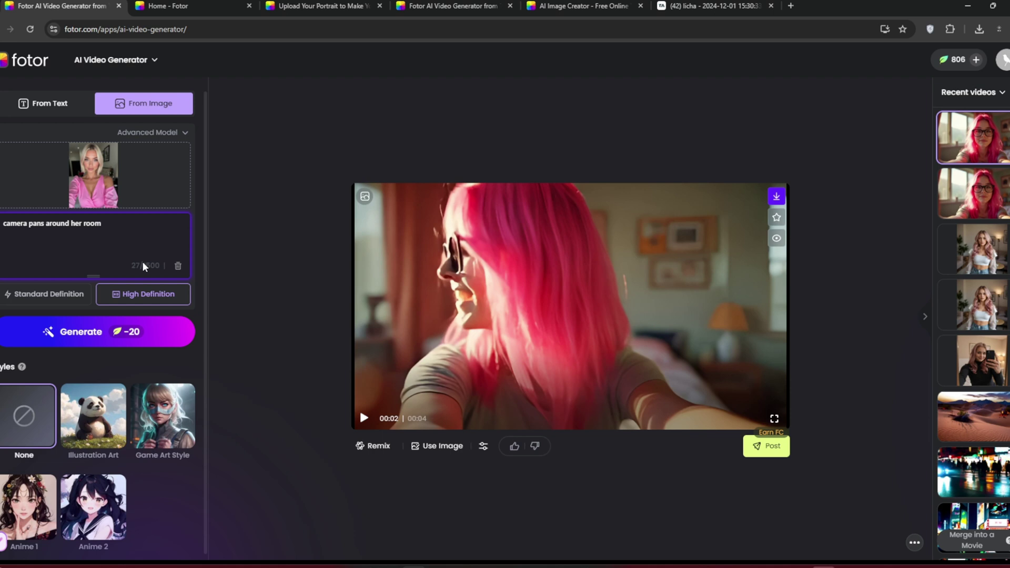
text(andshe smiles.)
click(116, 223)
click(66, 335)
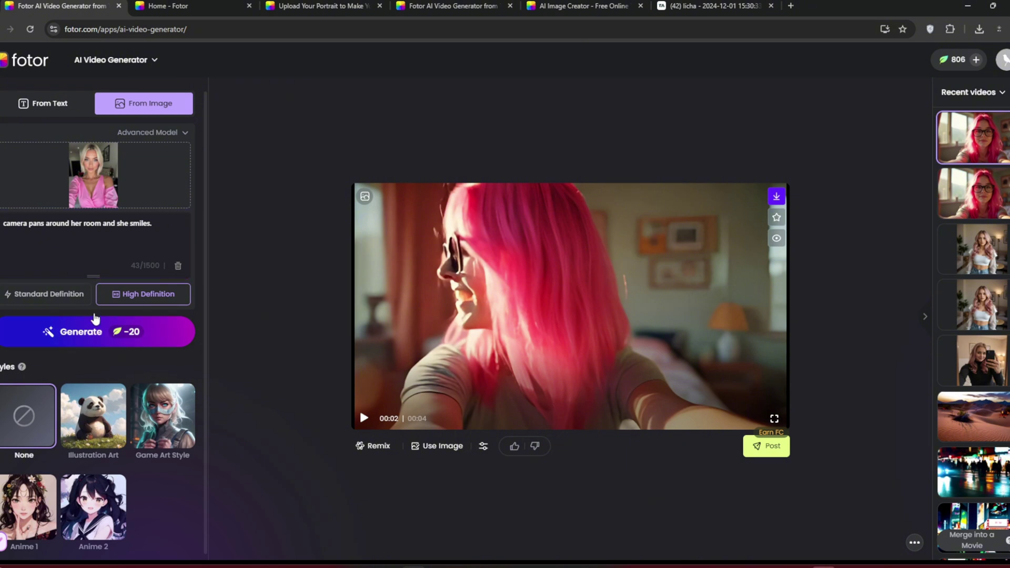